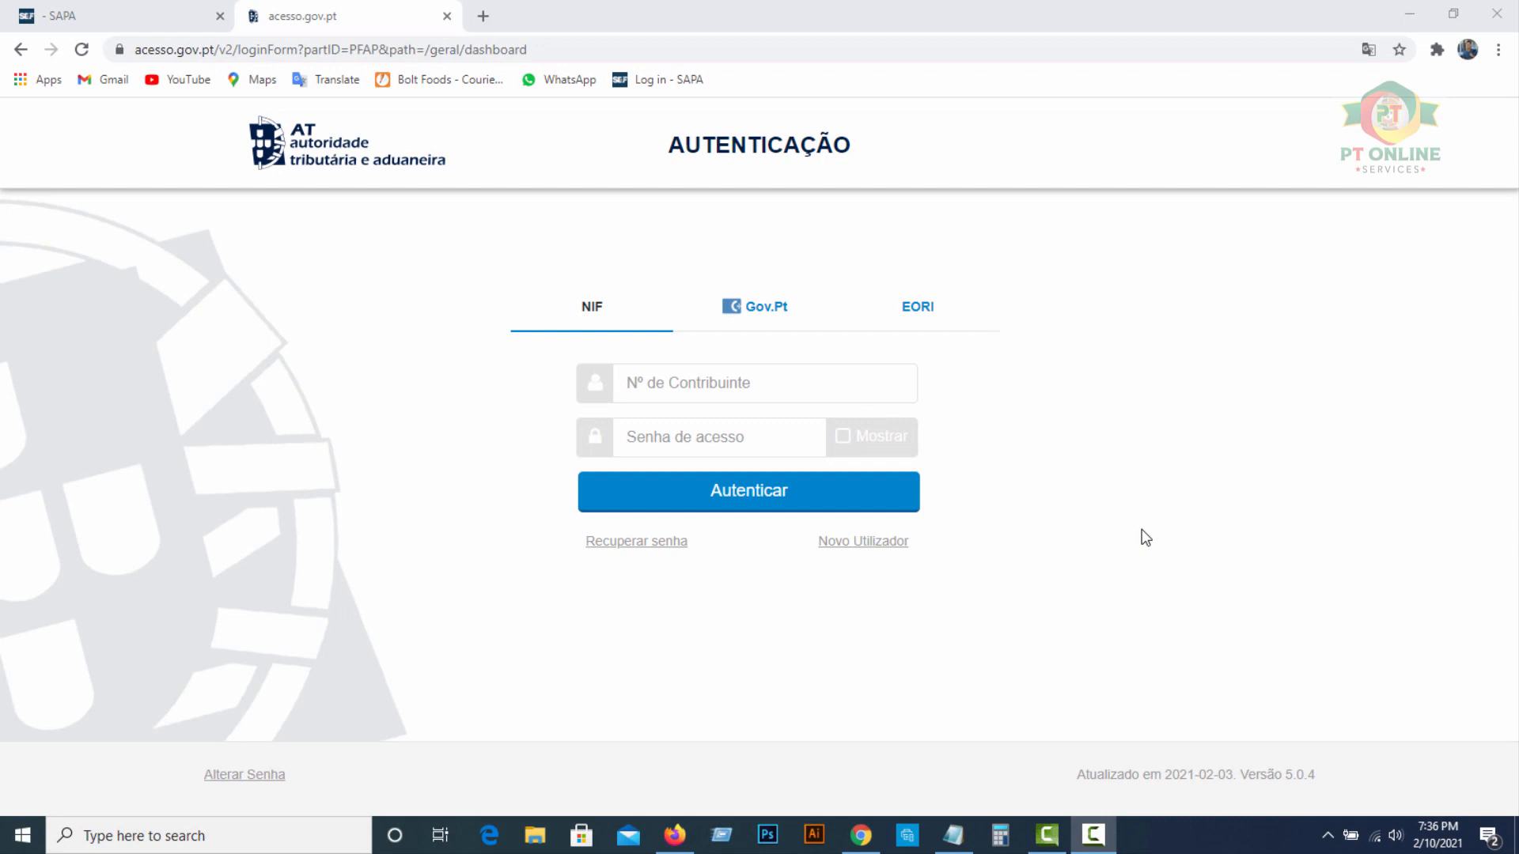
Search Google for 'portal das finanças' and open the official Portal das Finanças site
left_click(504, 50)
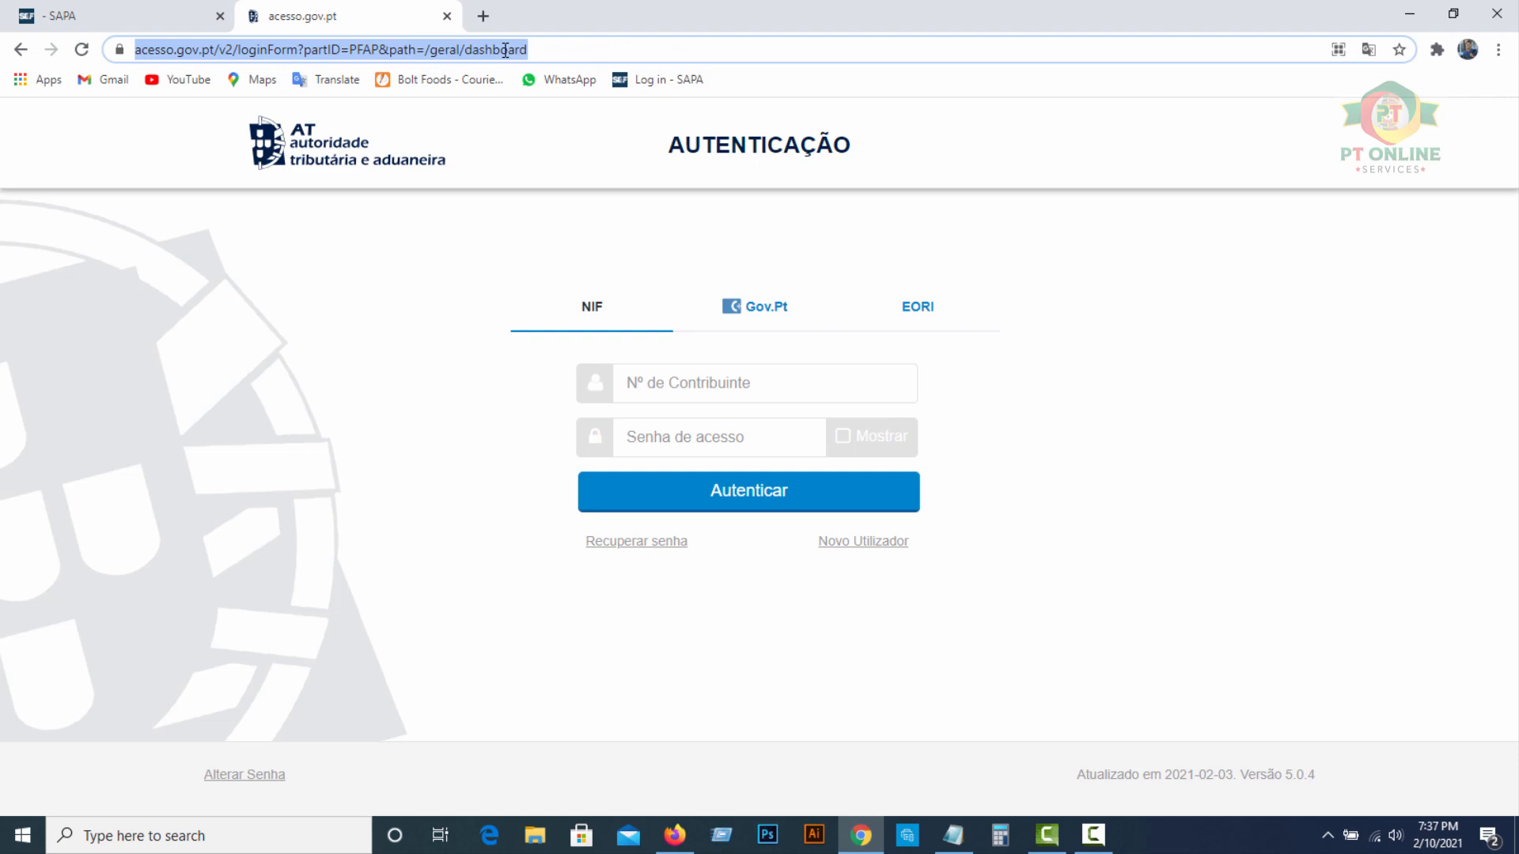
type("portal das finanças")
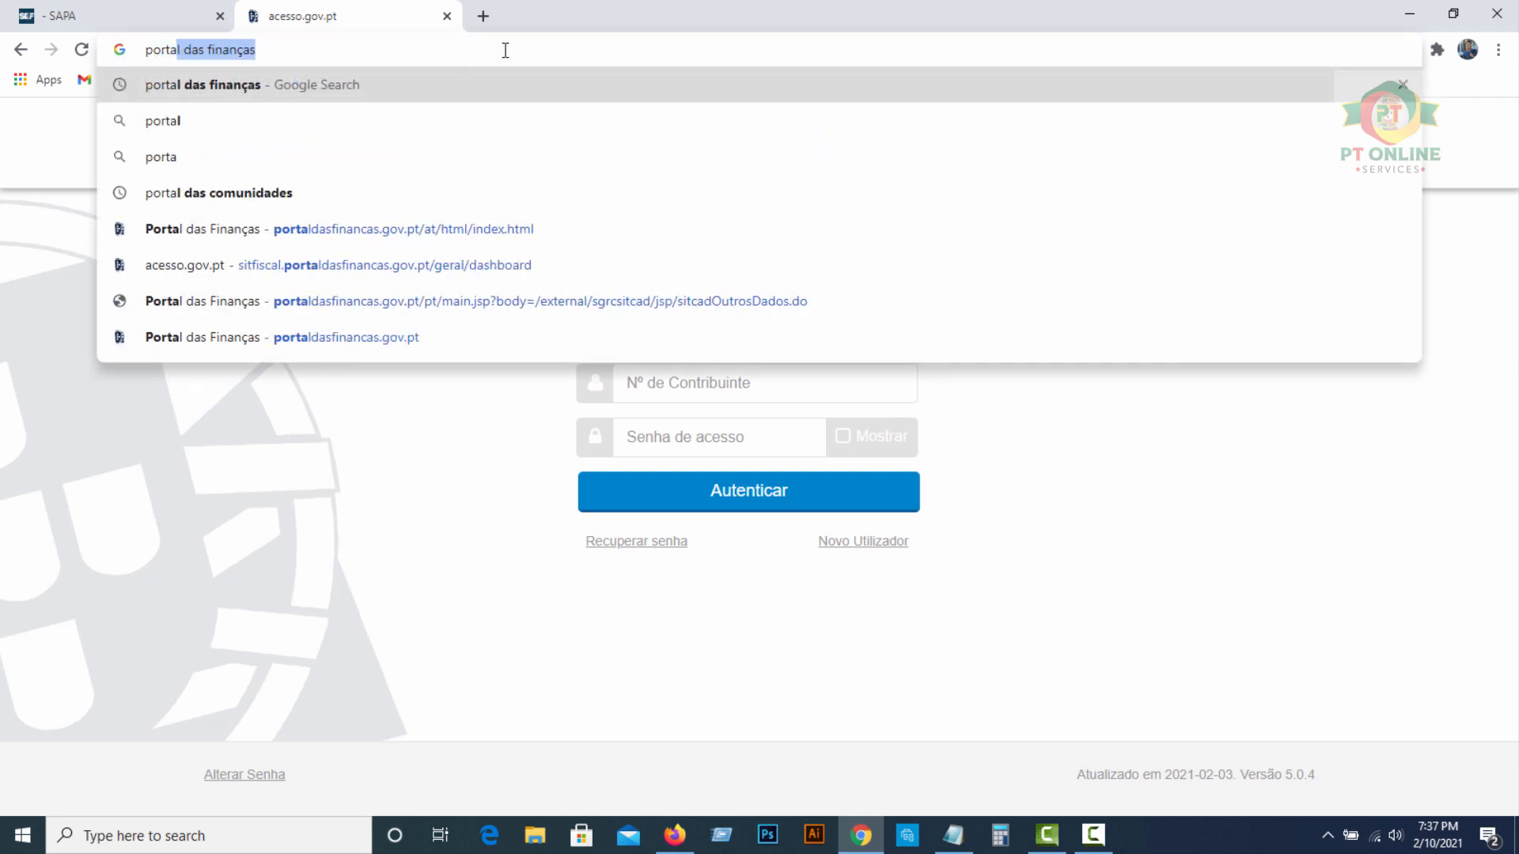
left_click(259, 88)
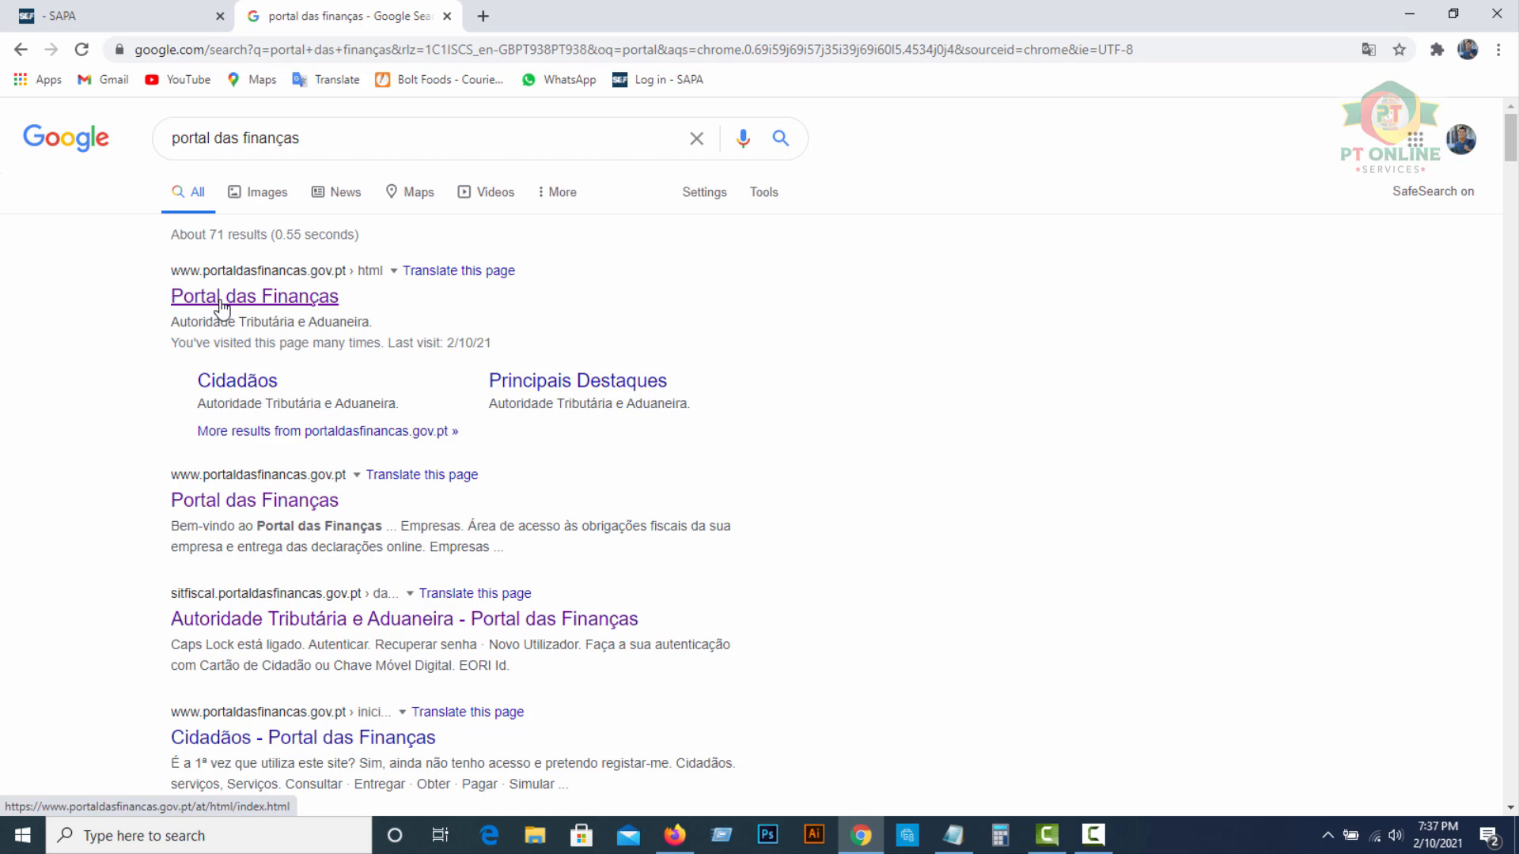
left_click(222, 305)
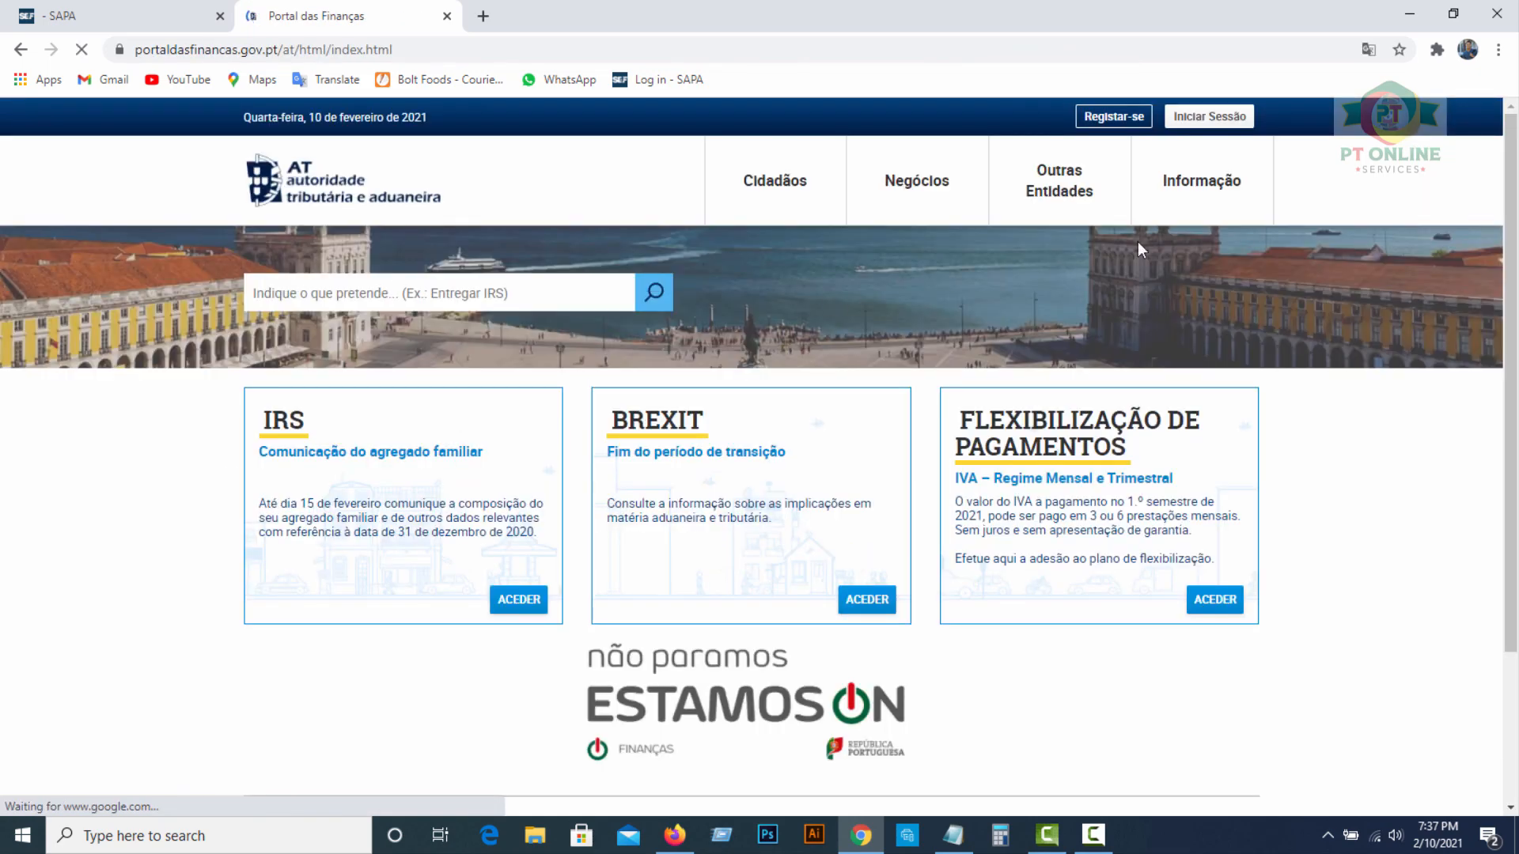
Log into the portal by entering the taxpayer number (NIF) and the access password
left_click(1215, 123)
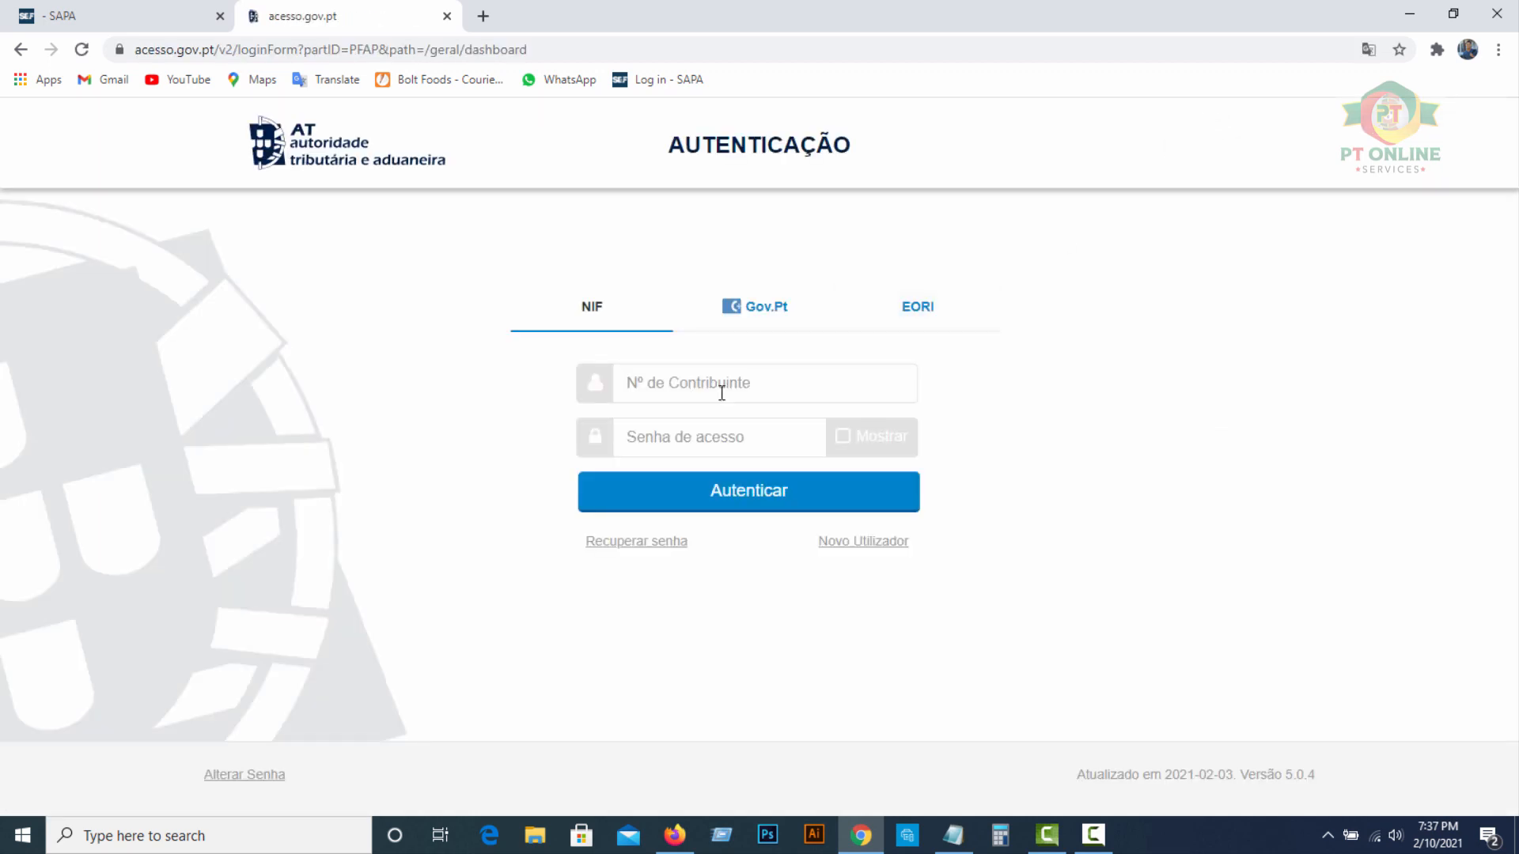
left_click(693, 438)
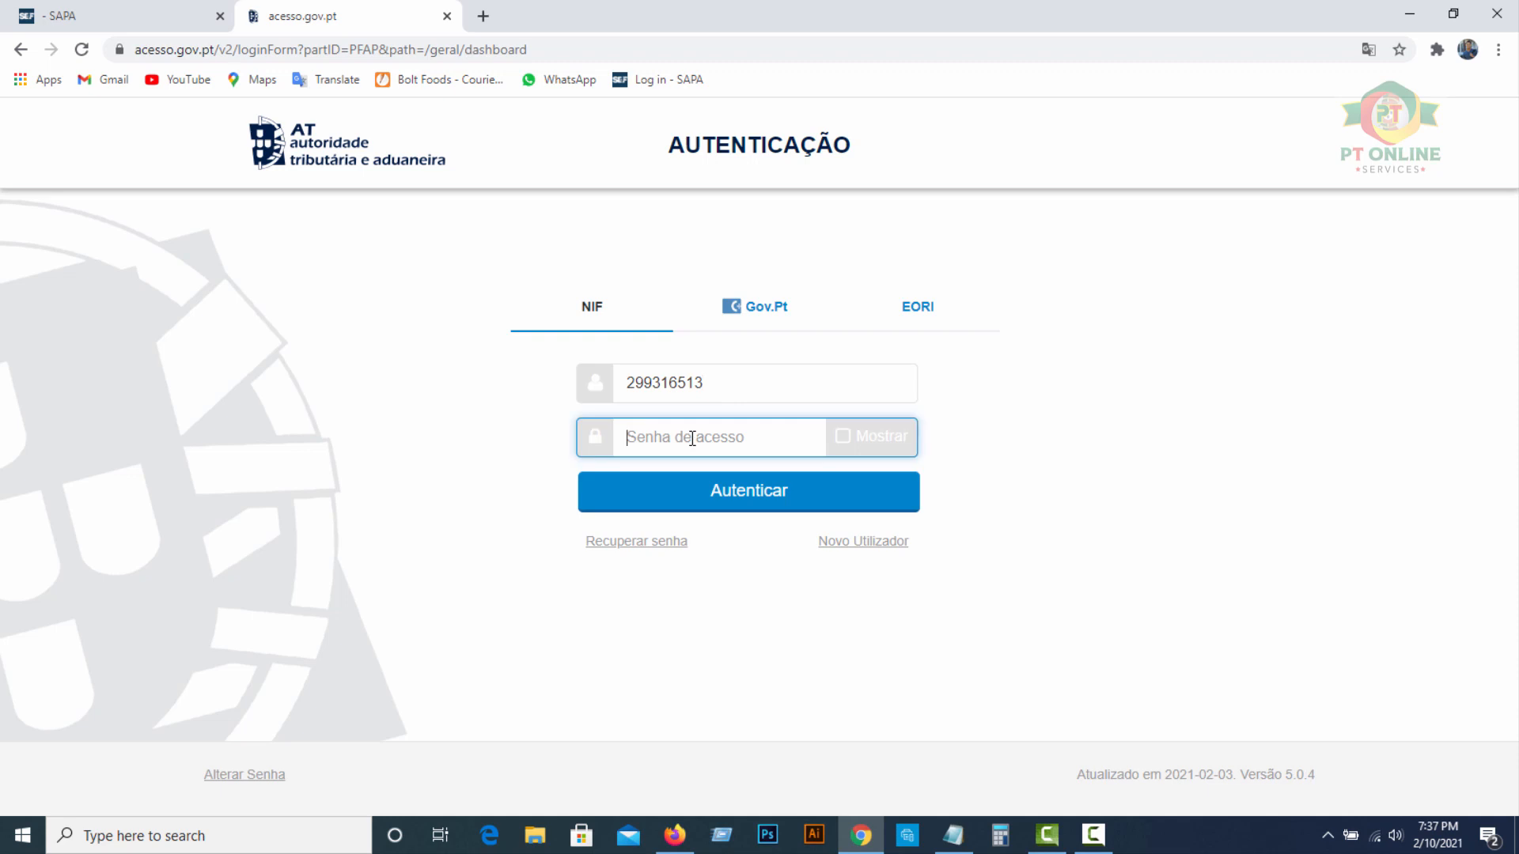
type("•••••••••")
left_click(770, 499)
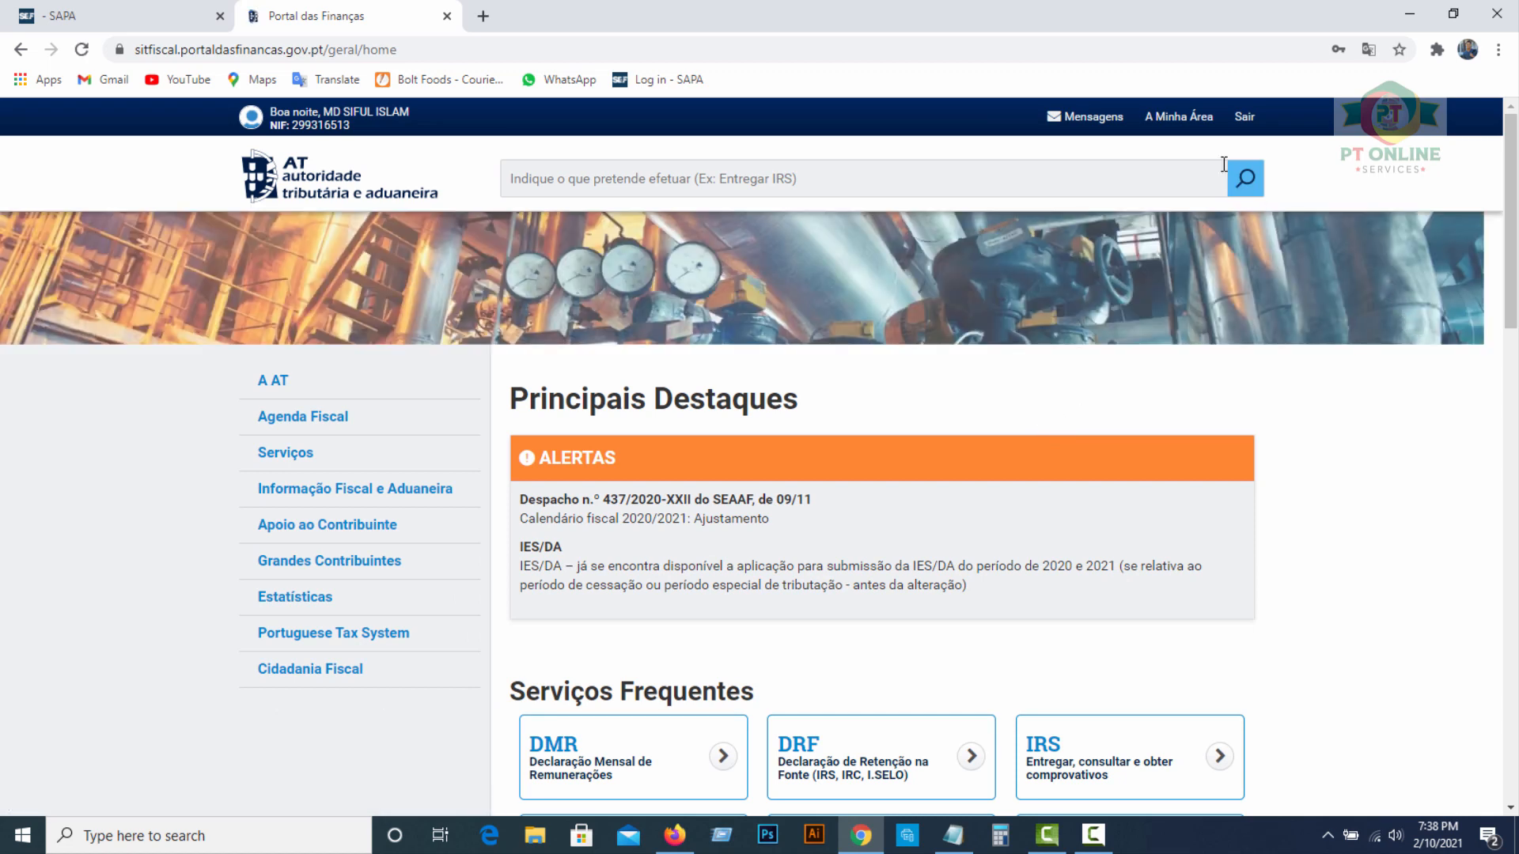
View the personal area and registration data, then return to the portal home page
left_click(1184, 120)
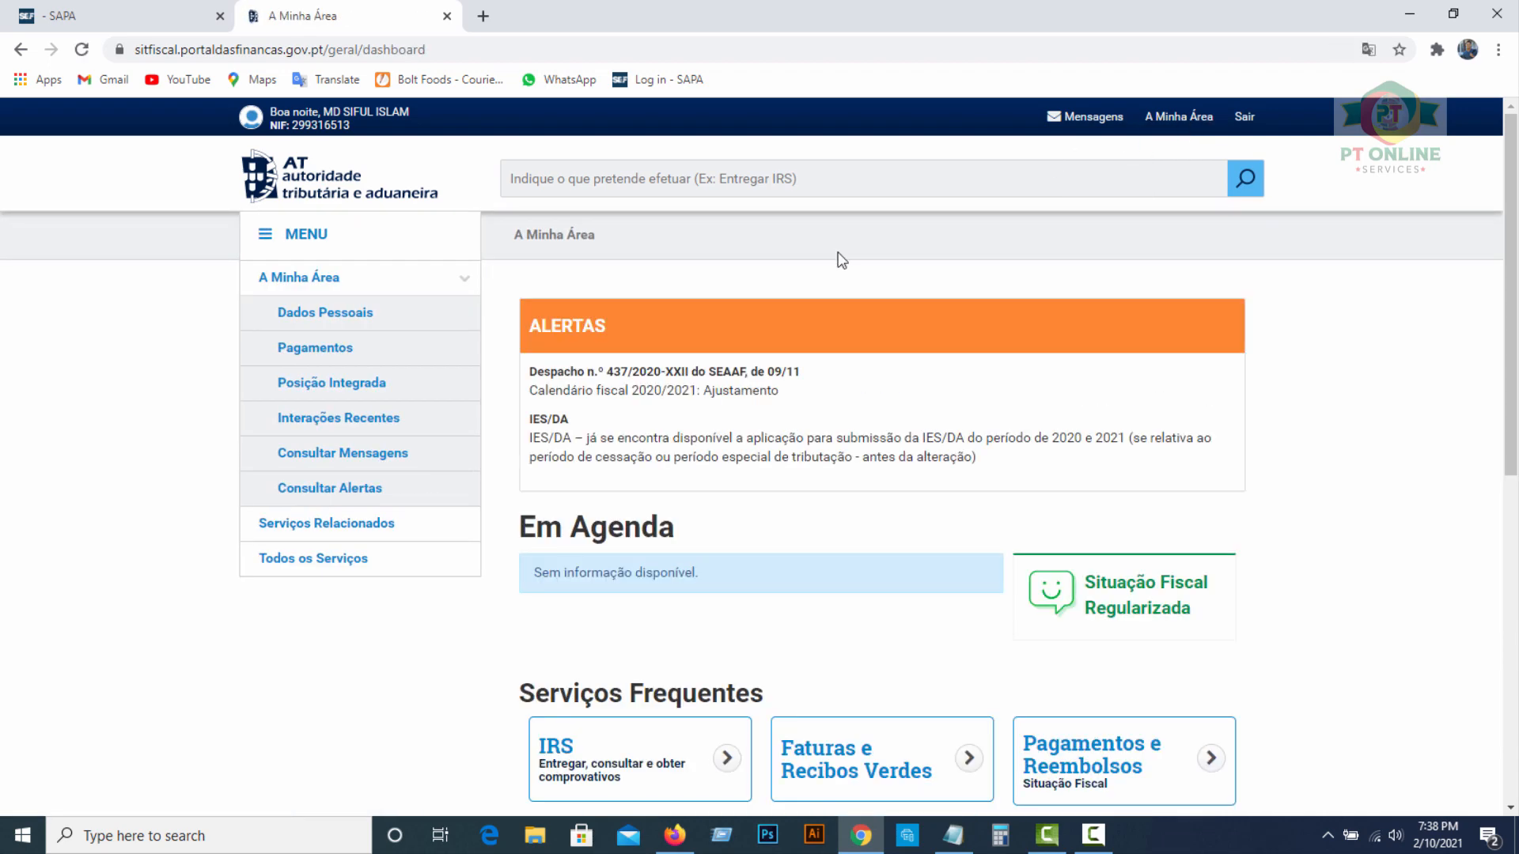
left_click(357, 320)
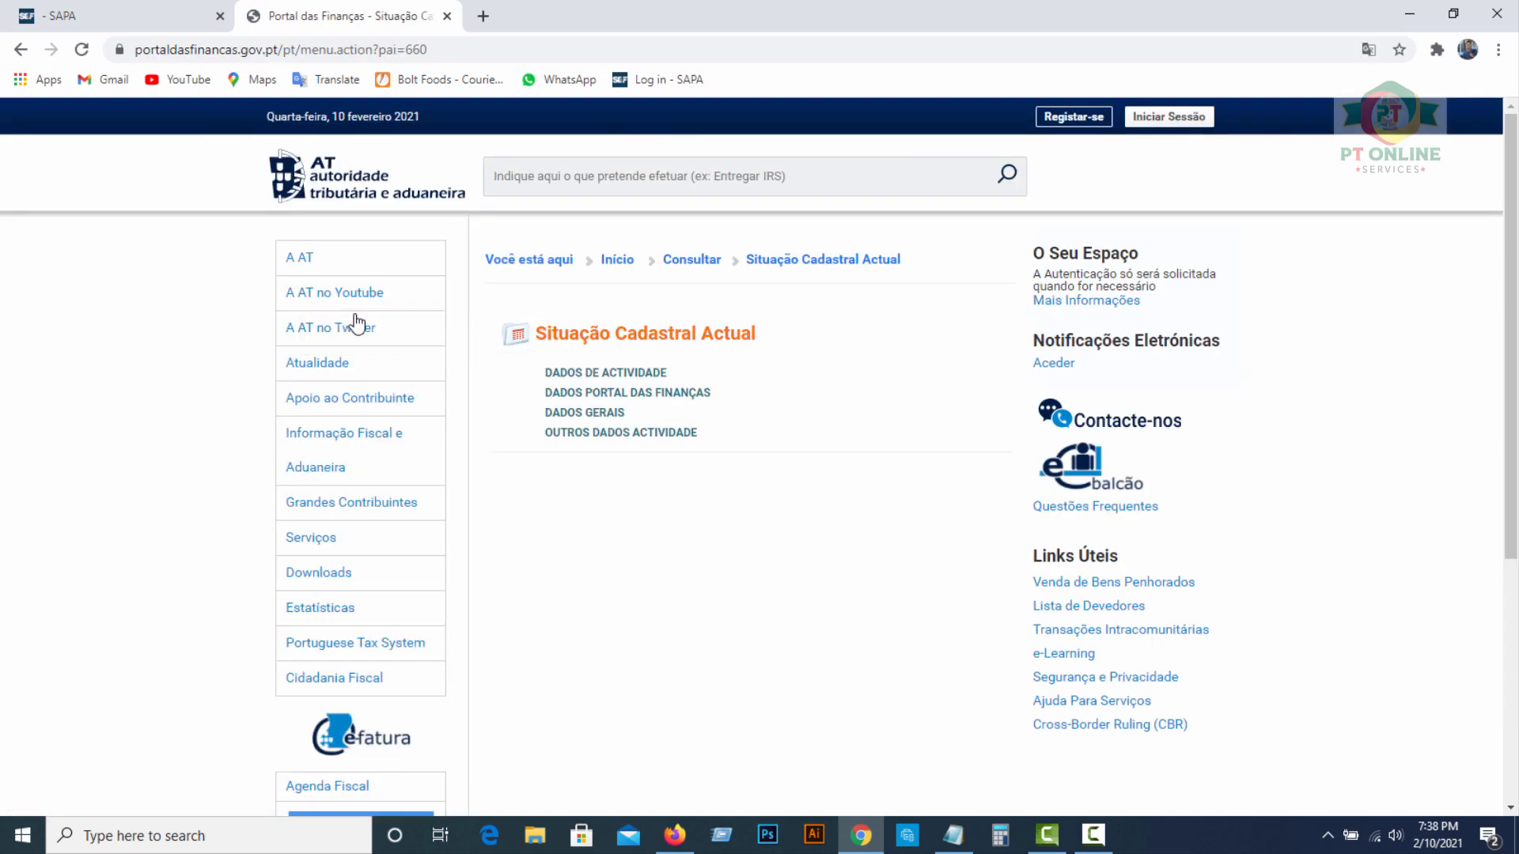
left_click(618, 265)
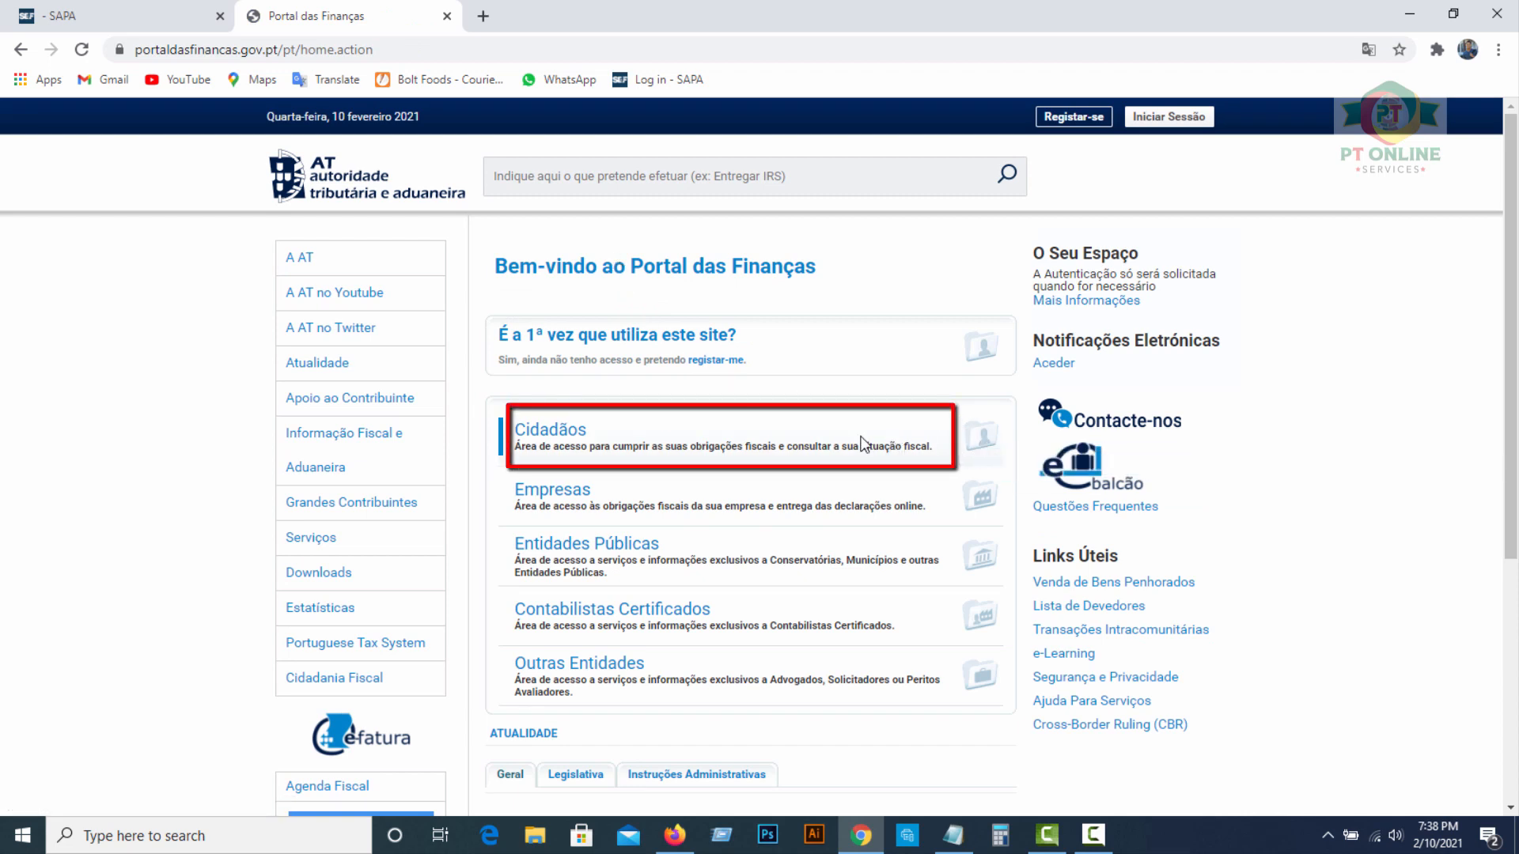
Navigate through Cidadãos > Entregar to the Declarações > Actividade page
left_click(551, 431)
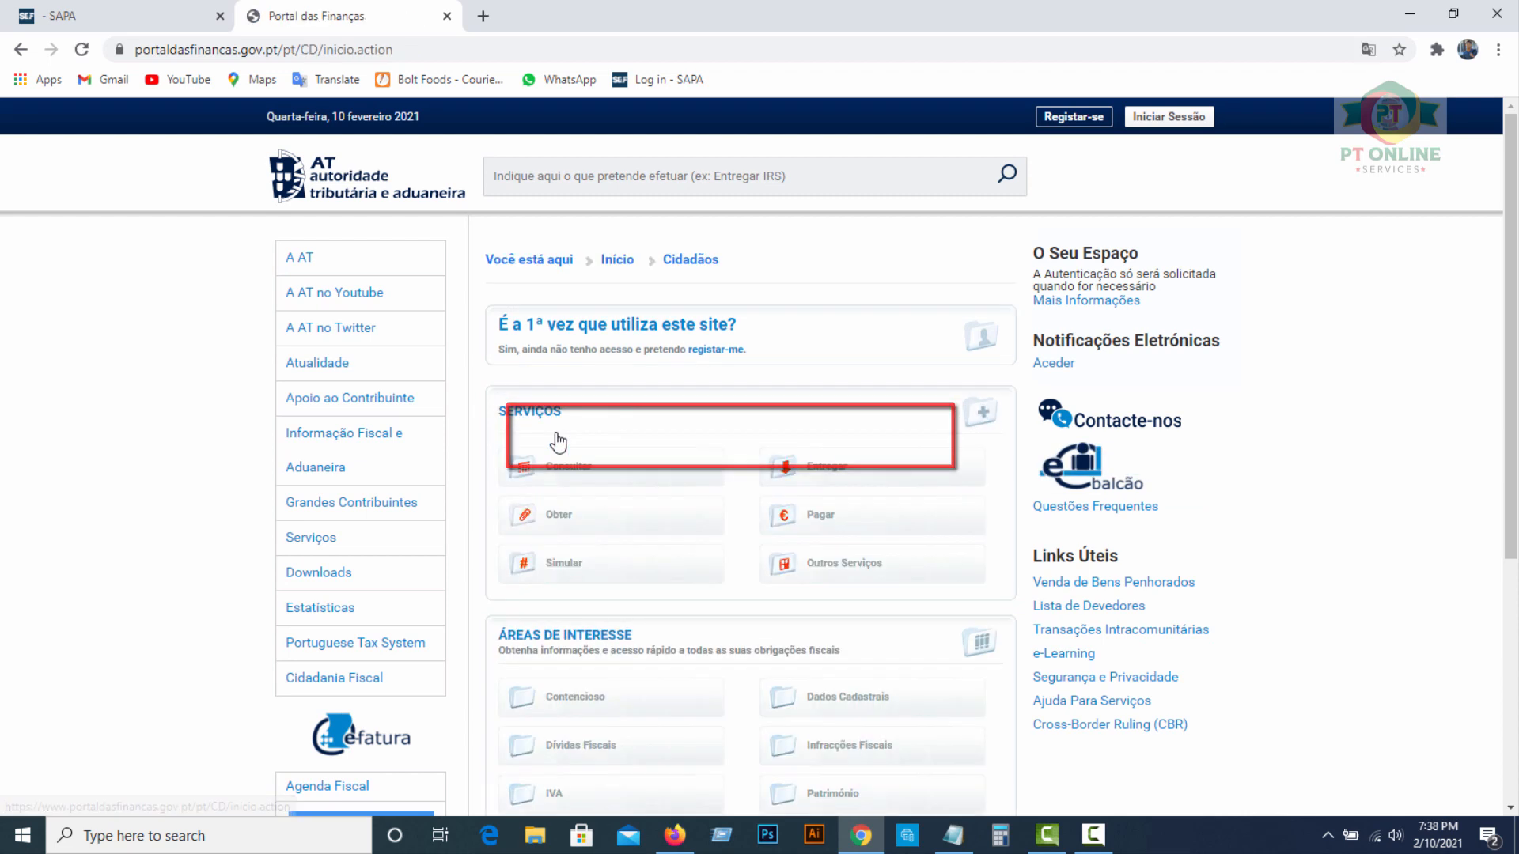
left_click(834, 474)
scroll(791, 474, "down", 2)
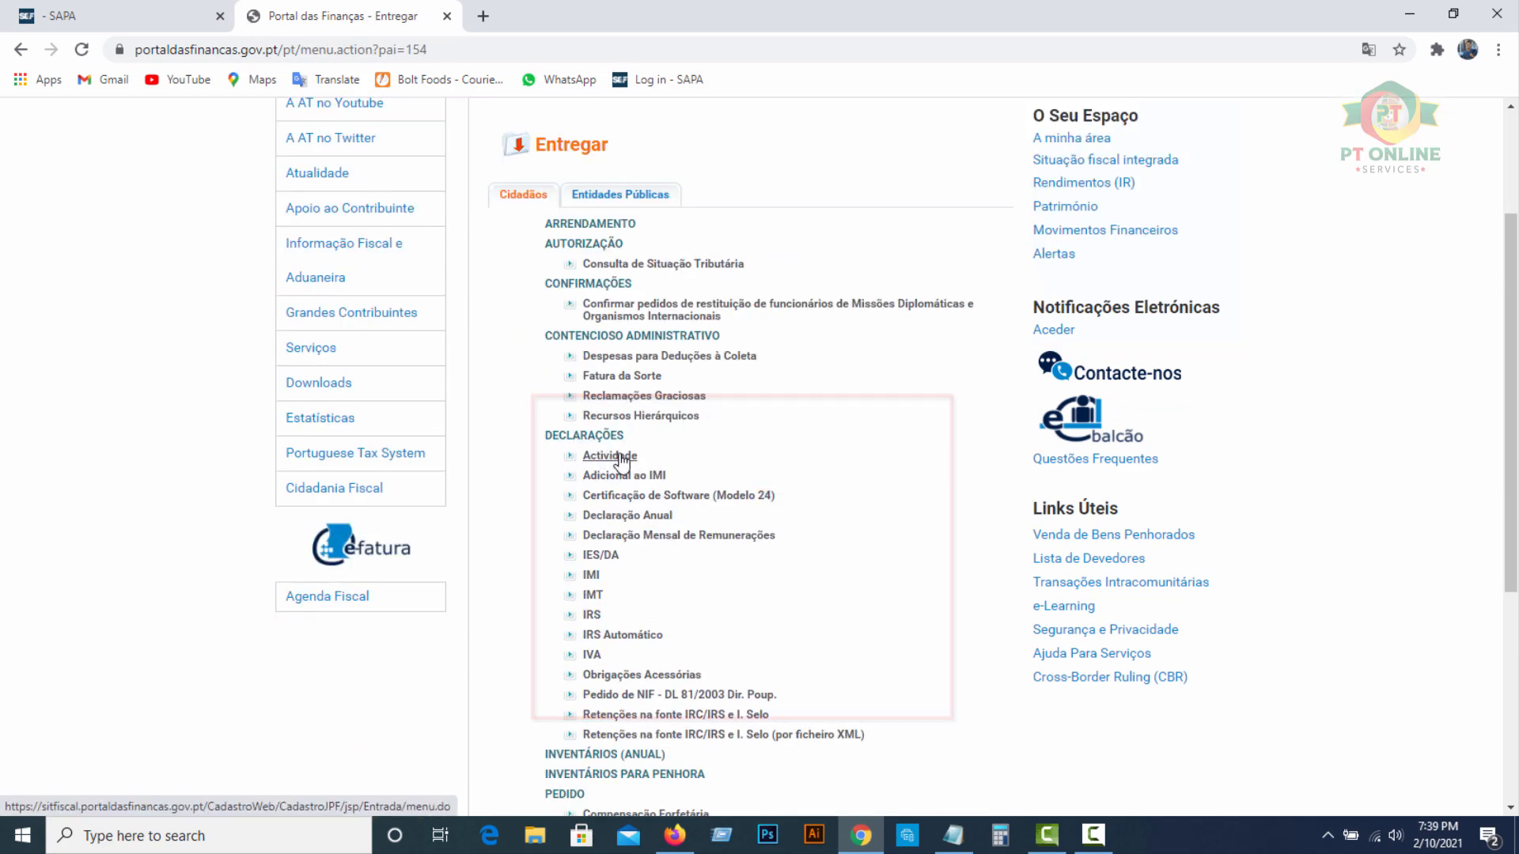
left_click(621, 457)
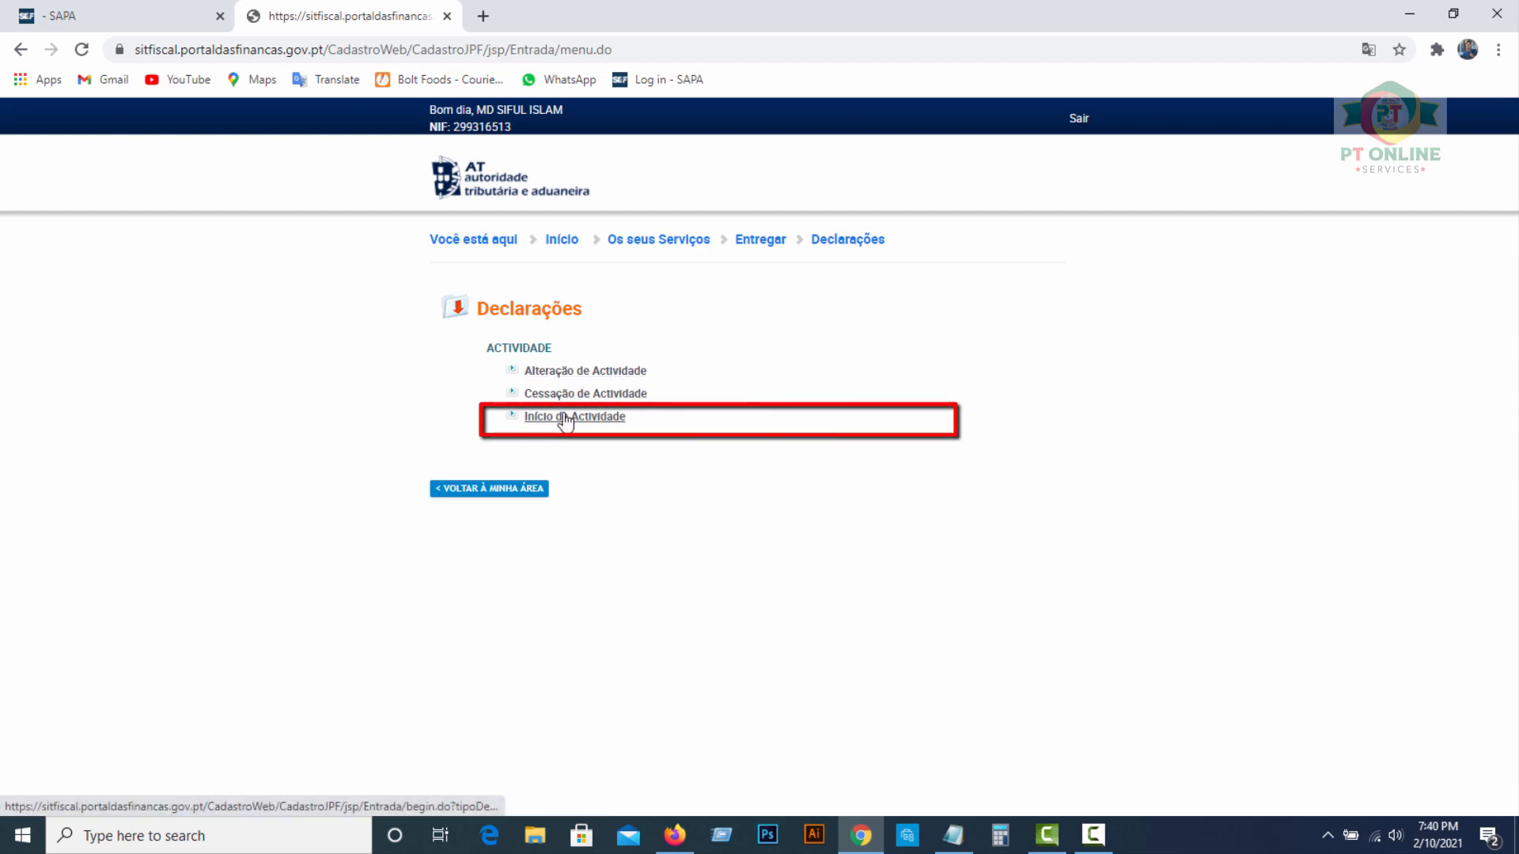
Choose Início de Actividade and launch the Entrega de Declaração de Início de Actividade form
left_click(581, 419)
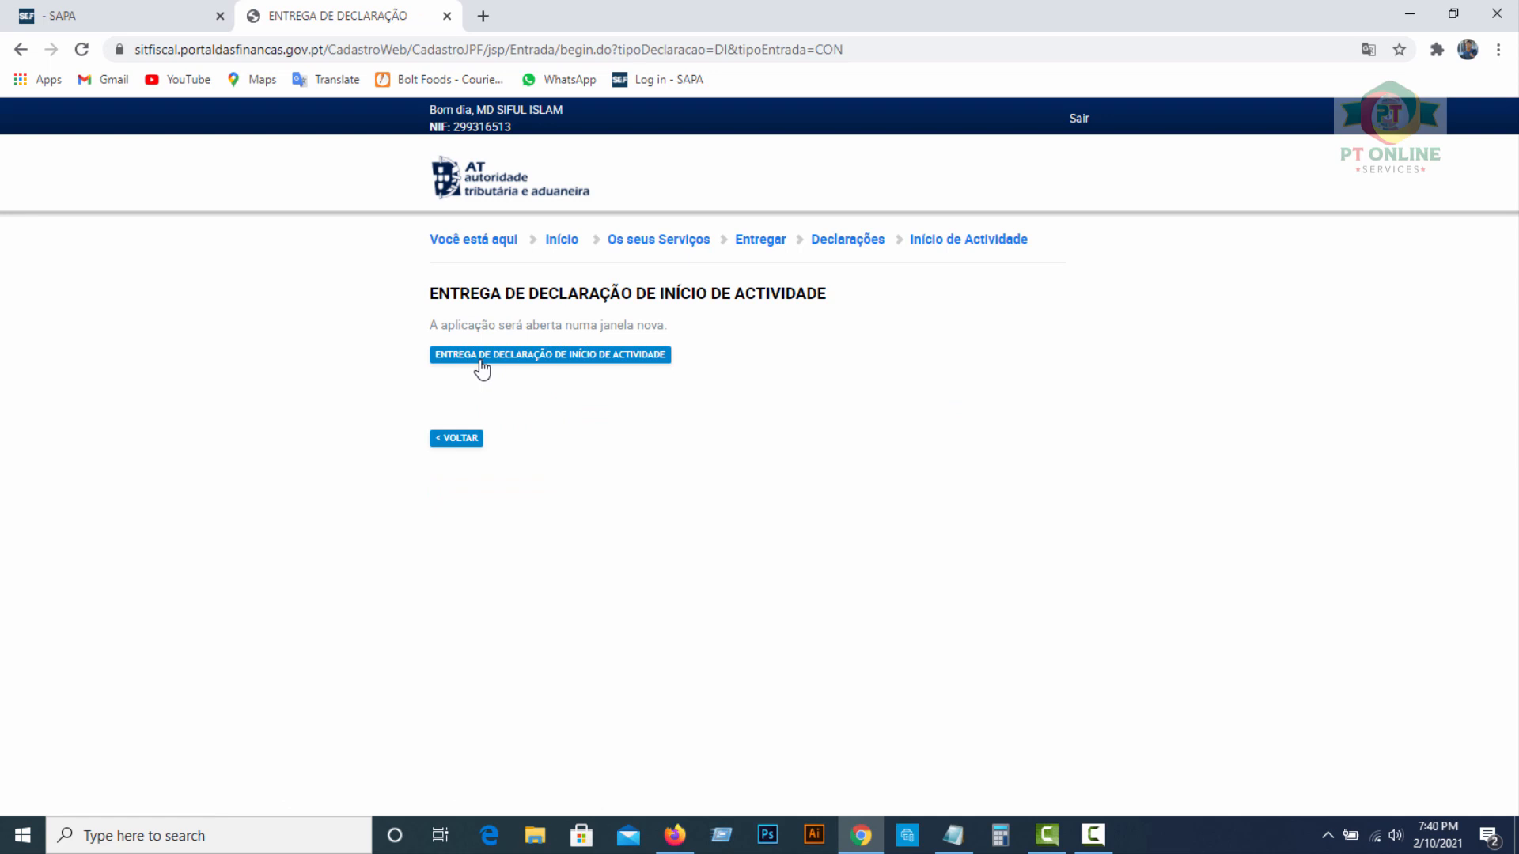
left_click(585, 361)
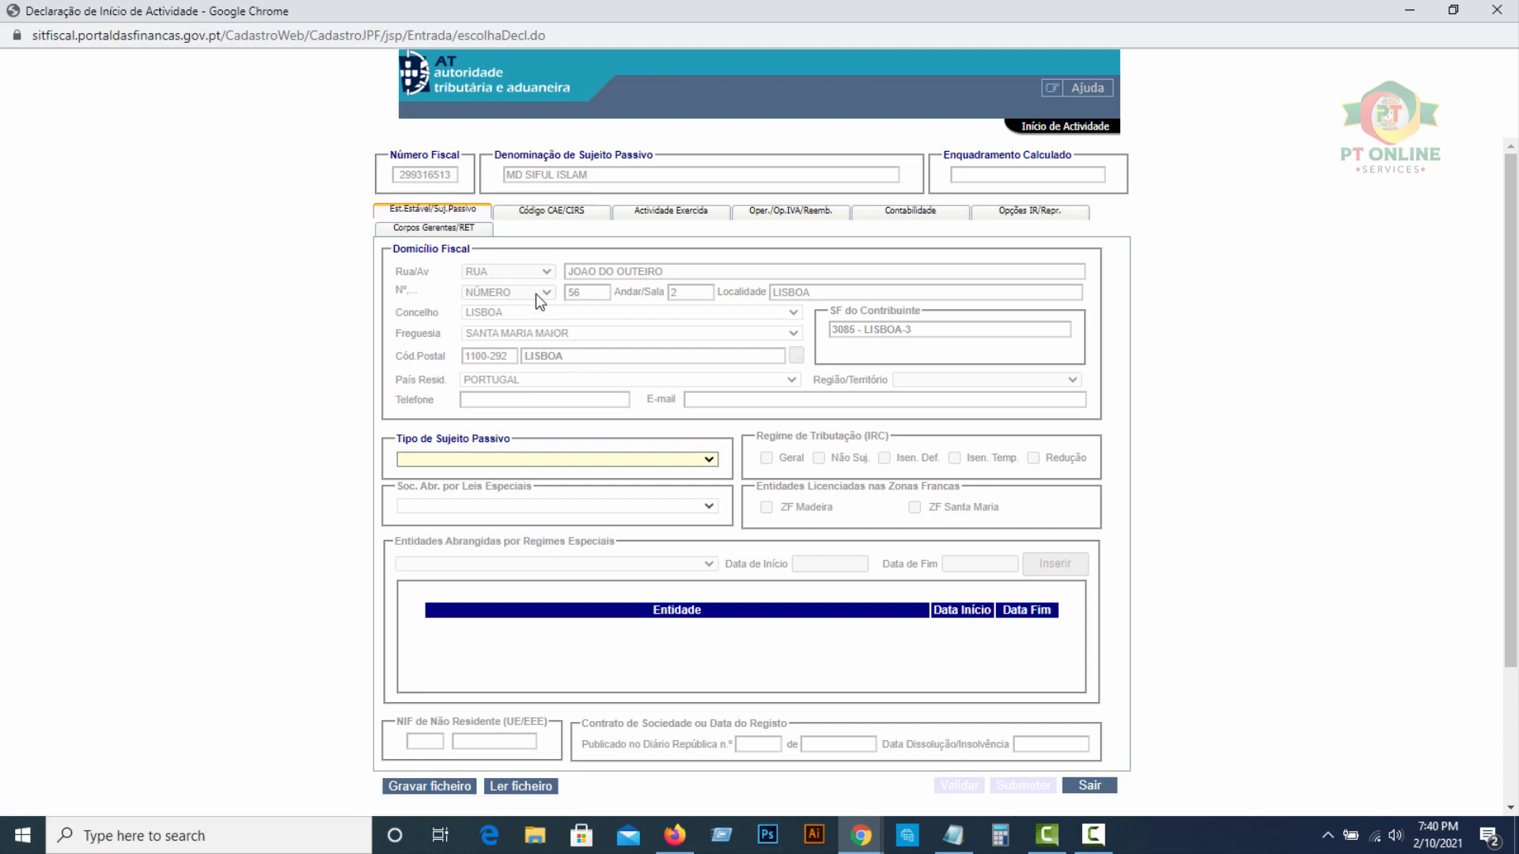
Choose CAT.B-REND. PROFISSIONAIS as Tipo de Sujeito Passivo and go to Código CAE/CIRS
scroll(509, 374, "down", 1)
scroll(510, 371, "down", 3)
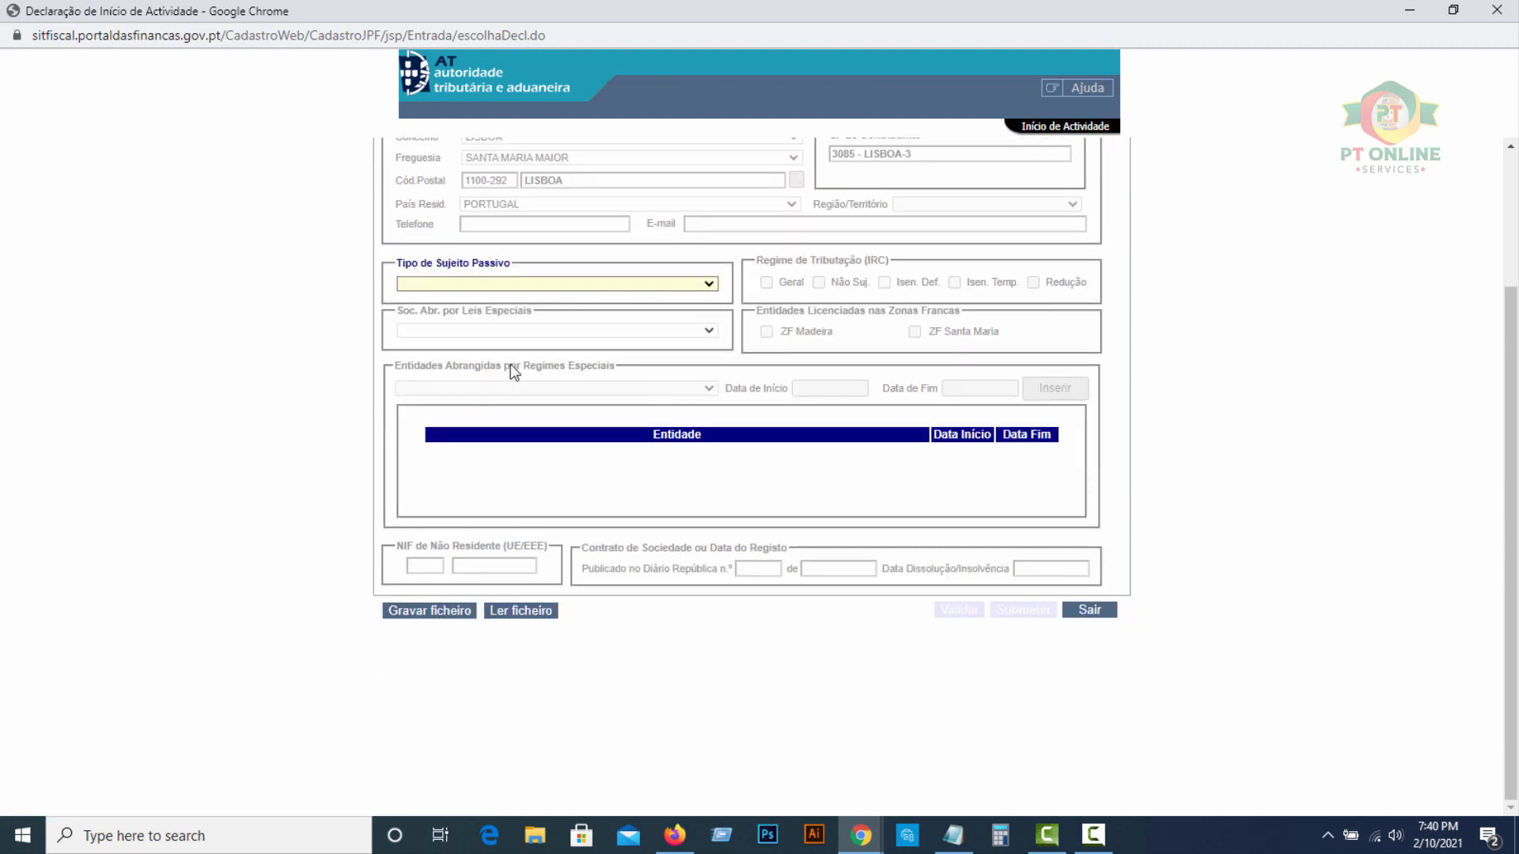
scroll(508, 366, "up", 2)
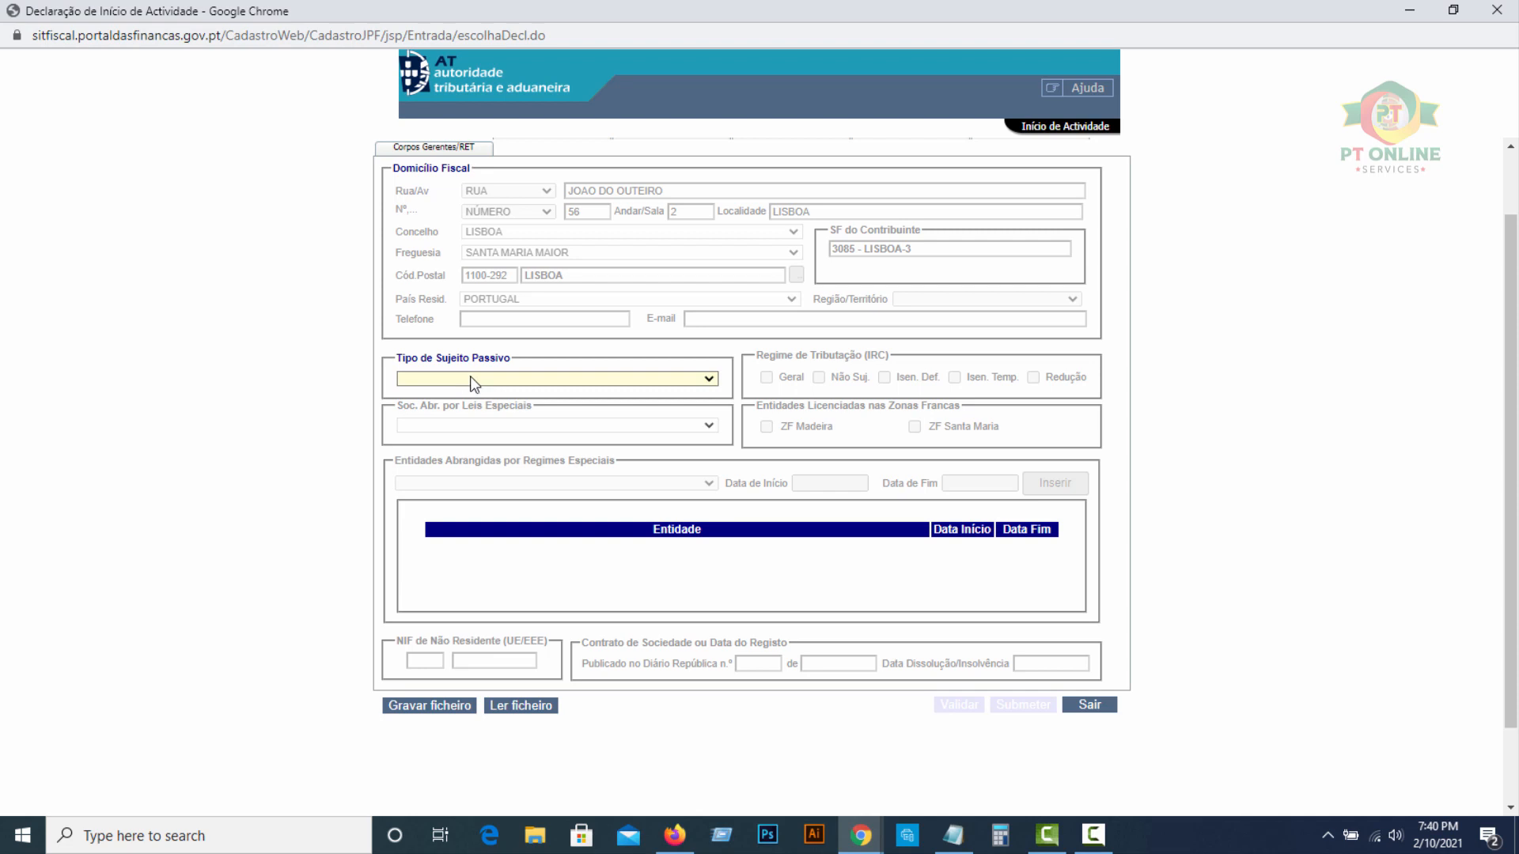
left_click(544, 378)
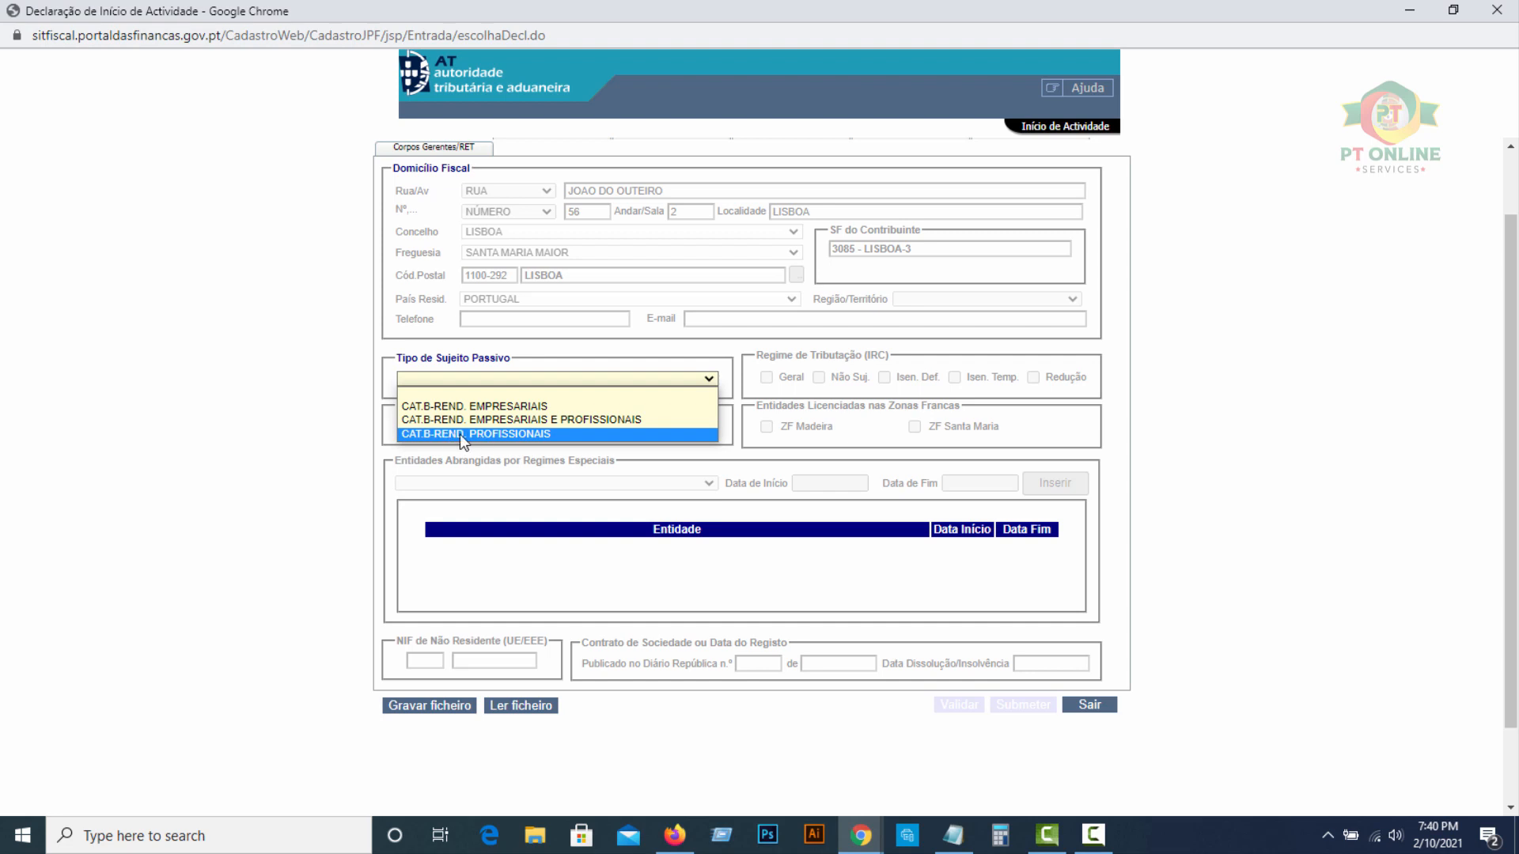
left_click(507, 435)
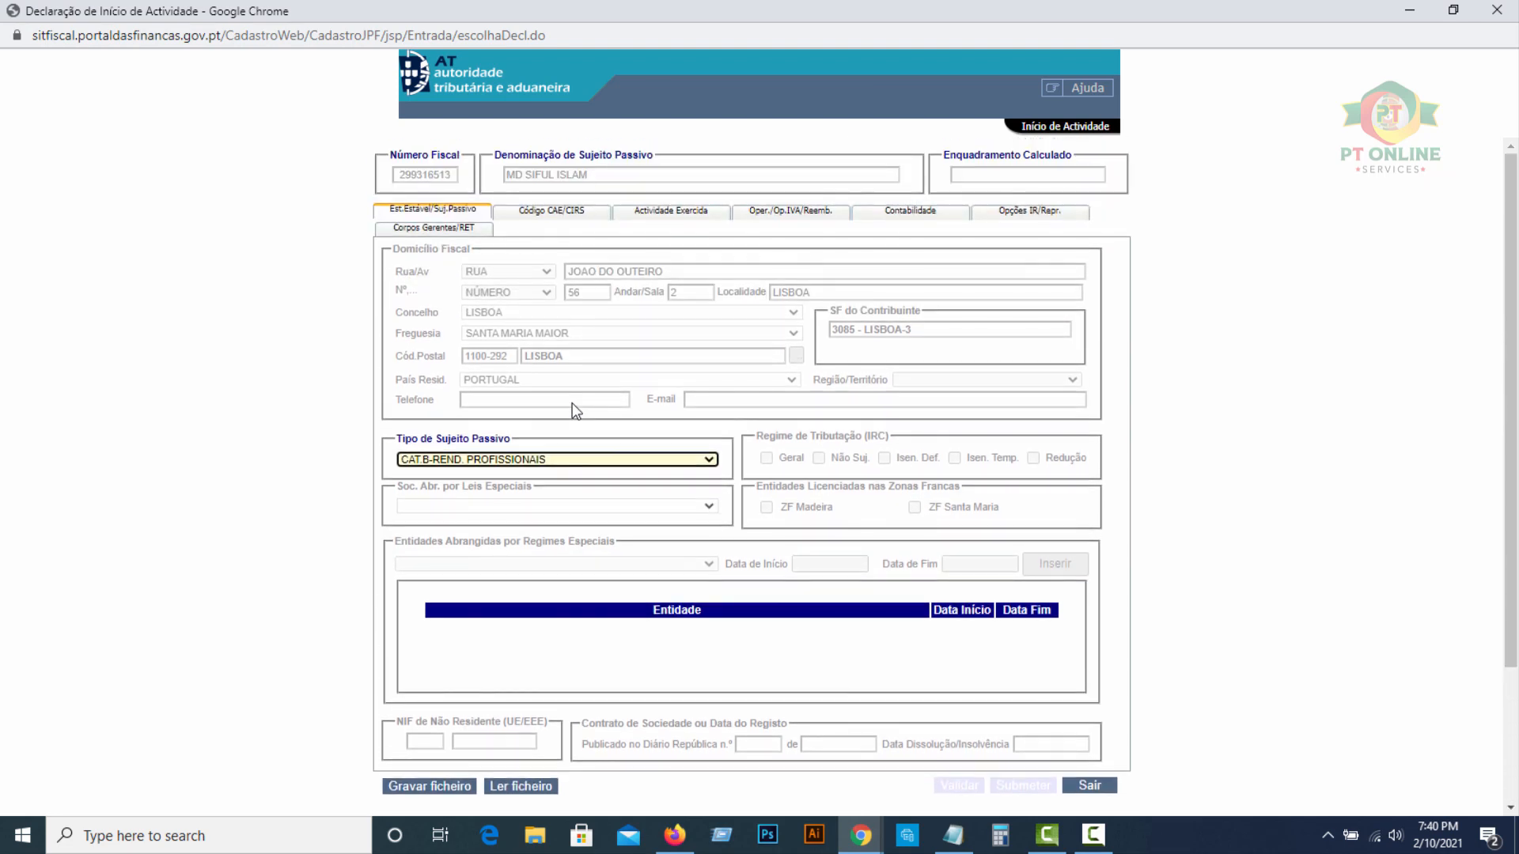
left_click(533, 211)
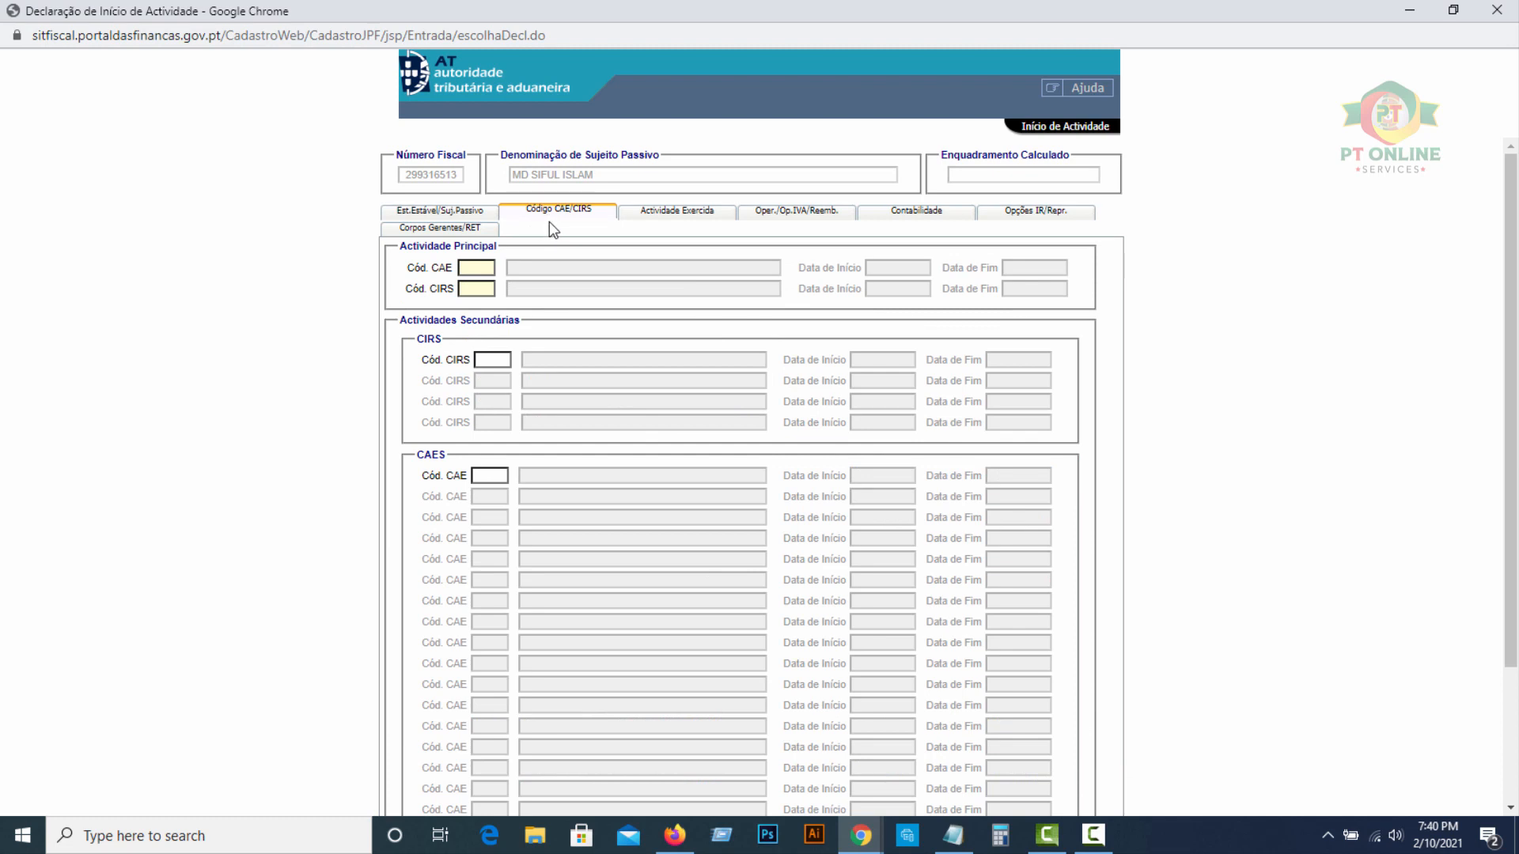
Enter 53200 as the main CAE code so it resolves to Outras Actividades Postais e de Courier
left_click(476, 267)
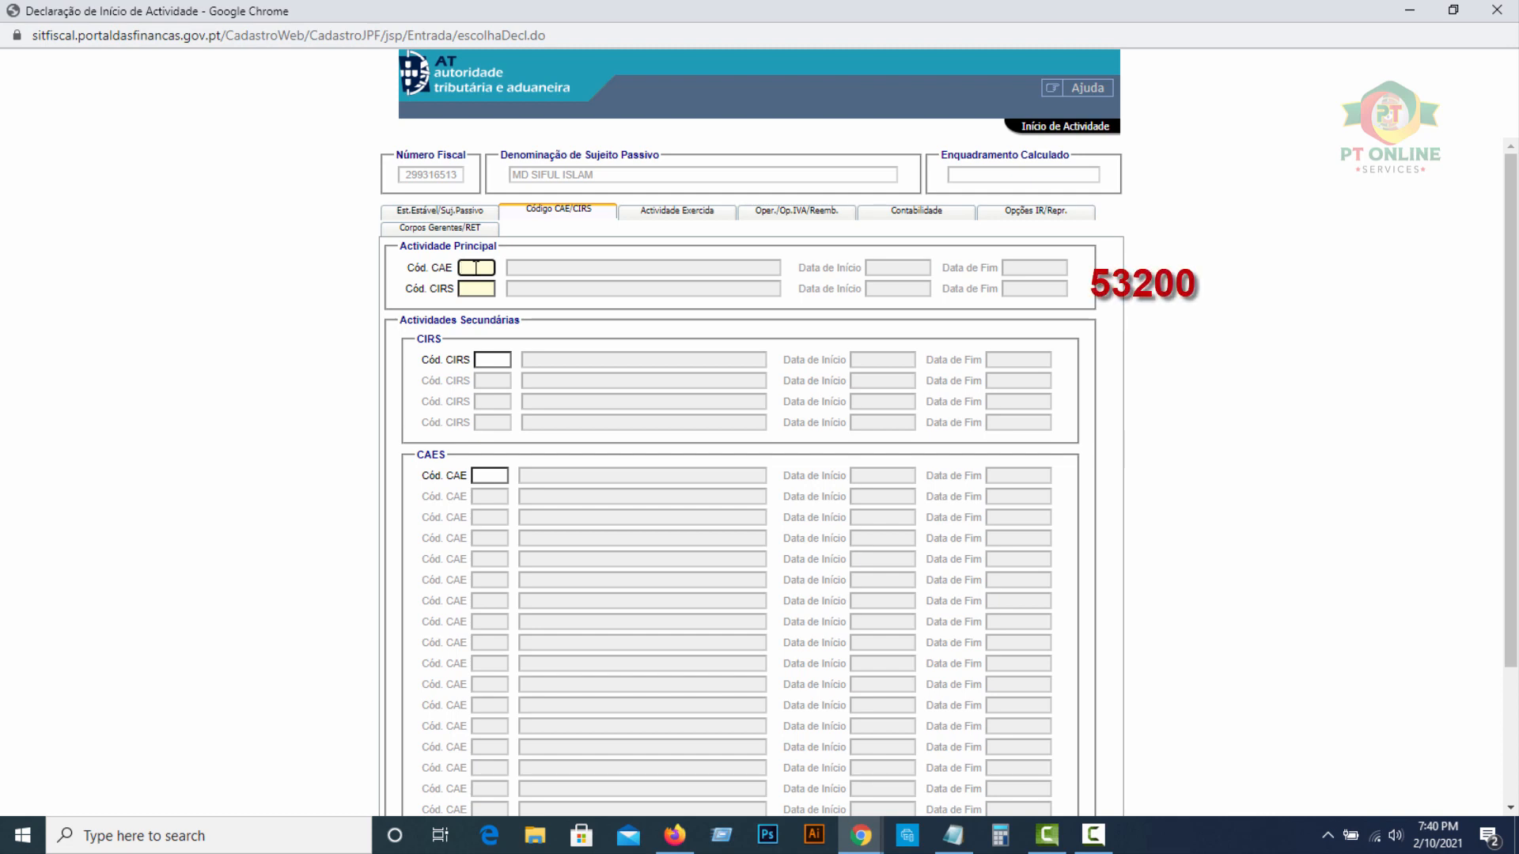
type("53200")
left_click(527, 273)
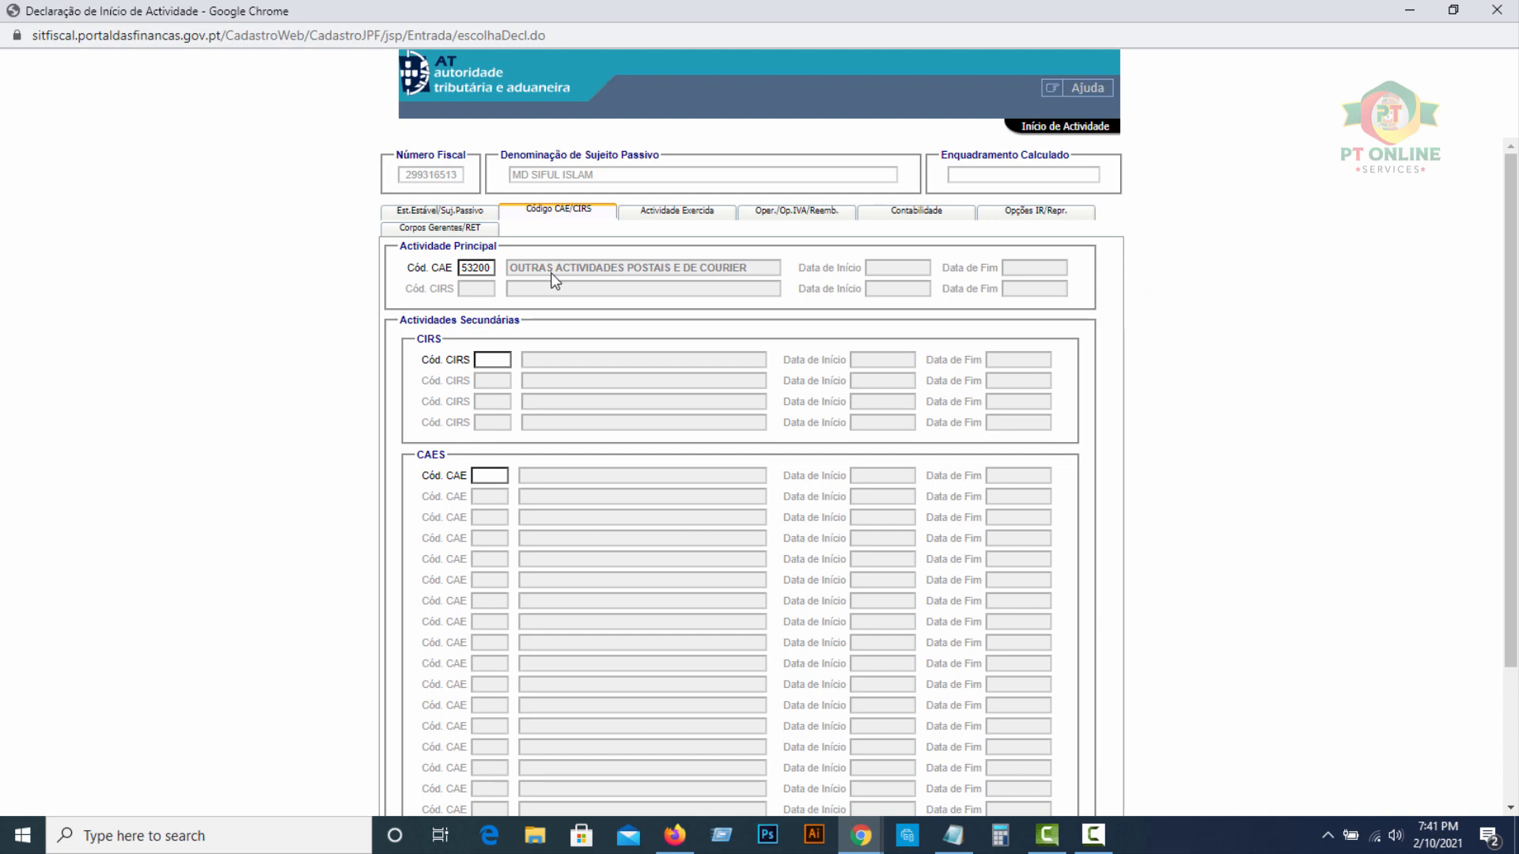
Under Actividade Exercida, set the start date to 2021-02-10 and enter the 5500 business volume
left_click(660, 214)
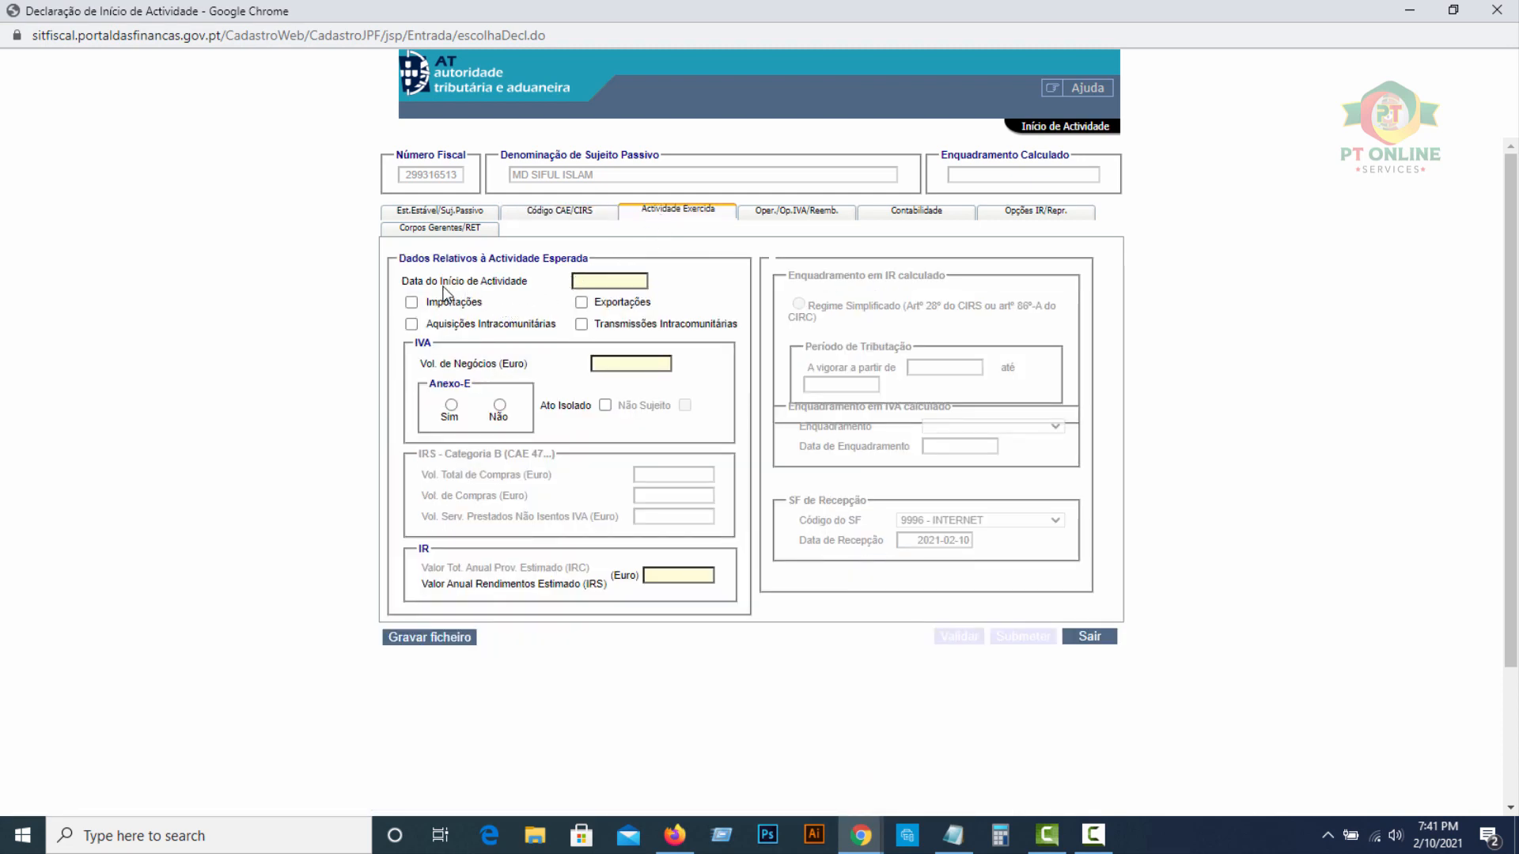
left_click(594, 280)
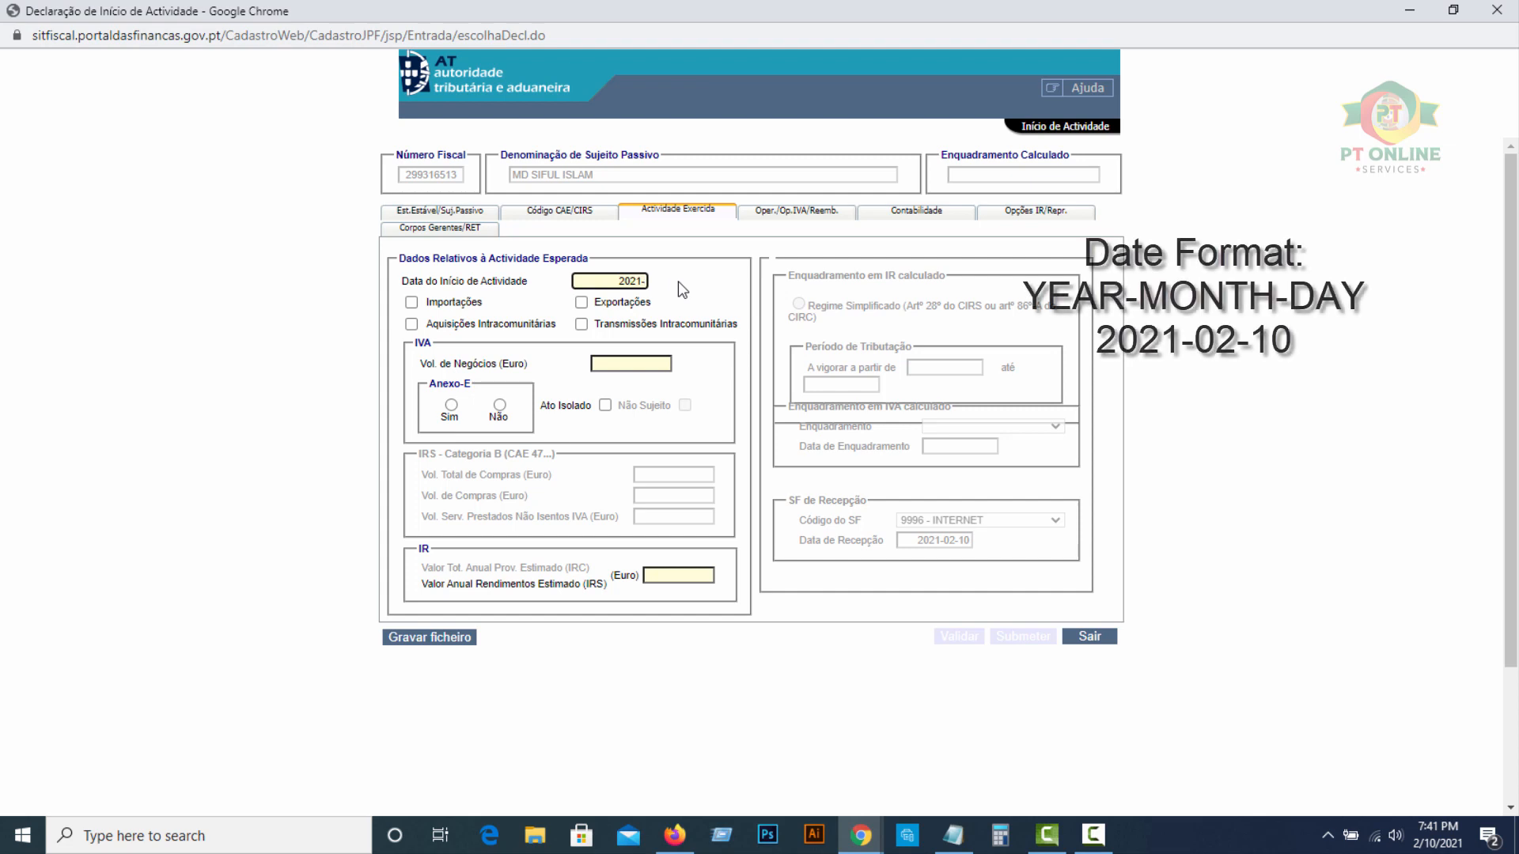
type("-")
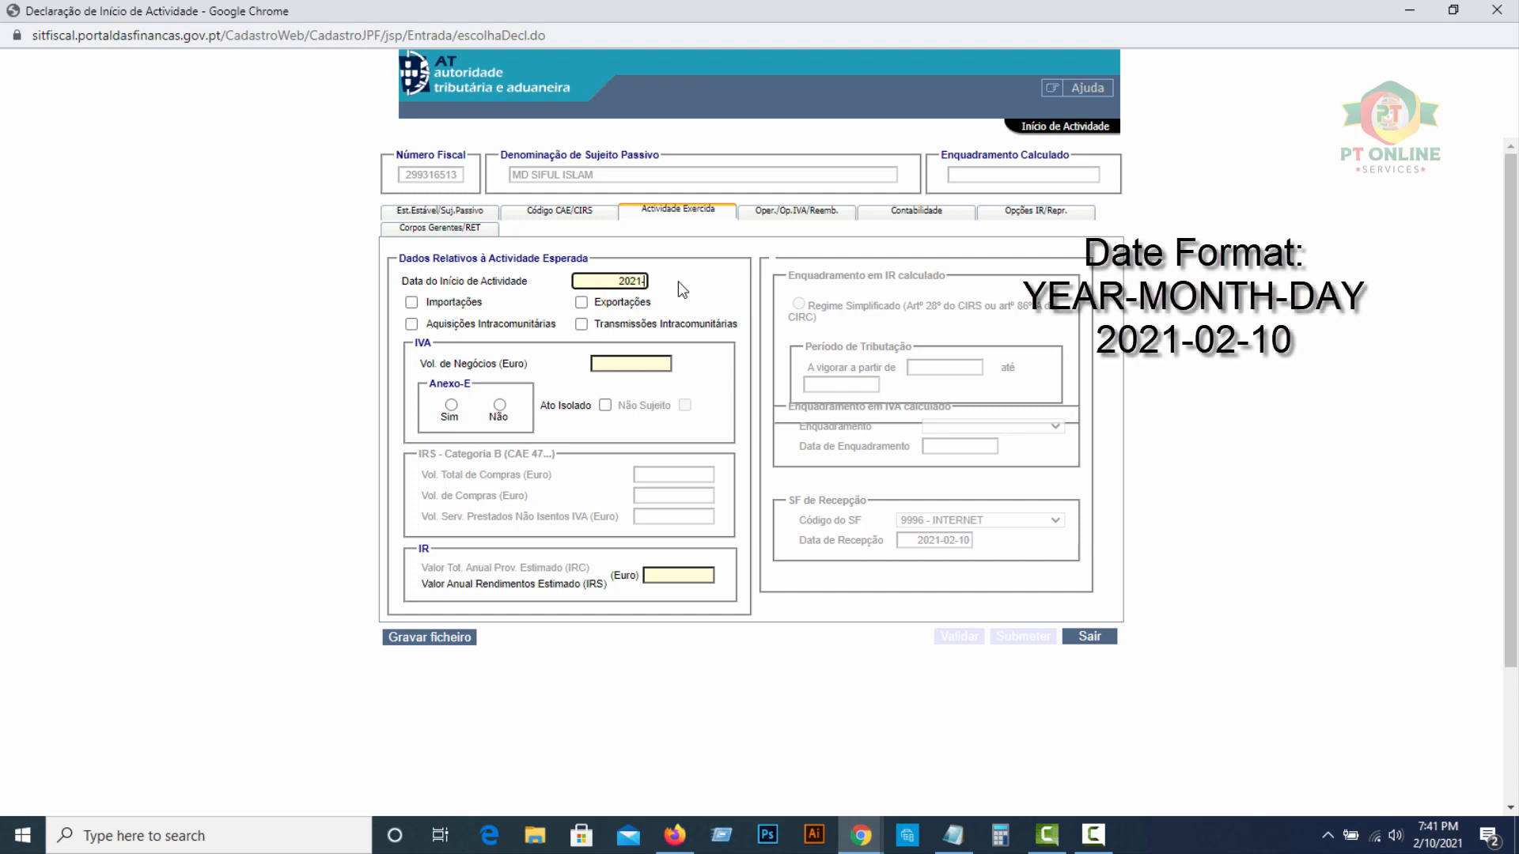
type("02-10")
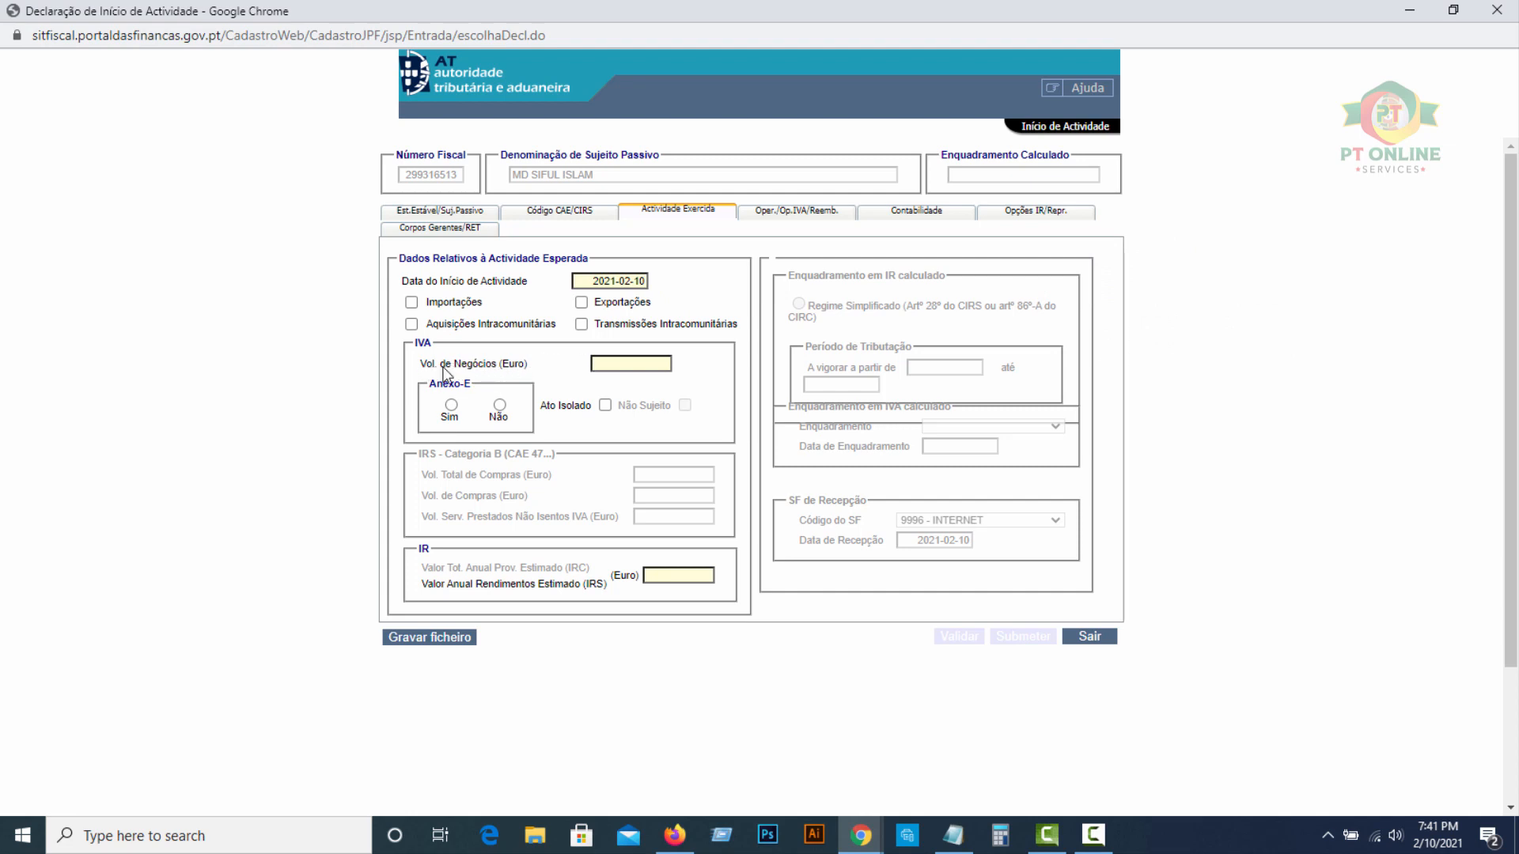
left_click(617, 364)
Answer No for Anexo-E and copy 5500 into the estimated annual income field
left_click(499, 406)
left_click(686, 576)
left_click_drag(643, 362, 708, 372)
key("ctrl+c")
left_click(707, 575)
key("ctrl+v")
left_click(776, 212)
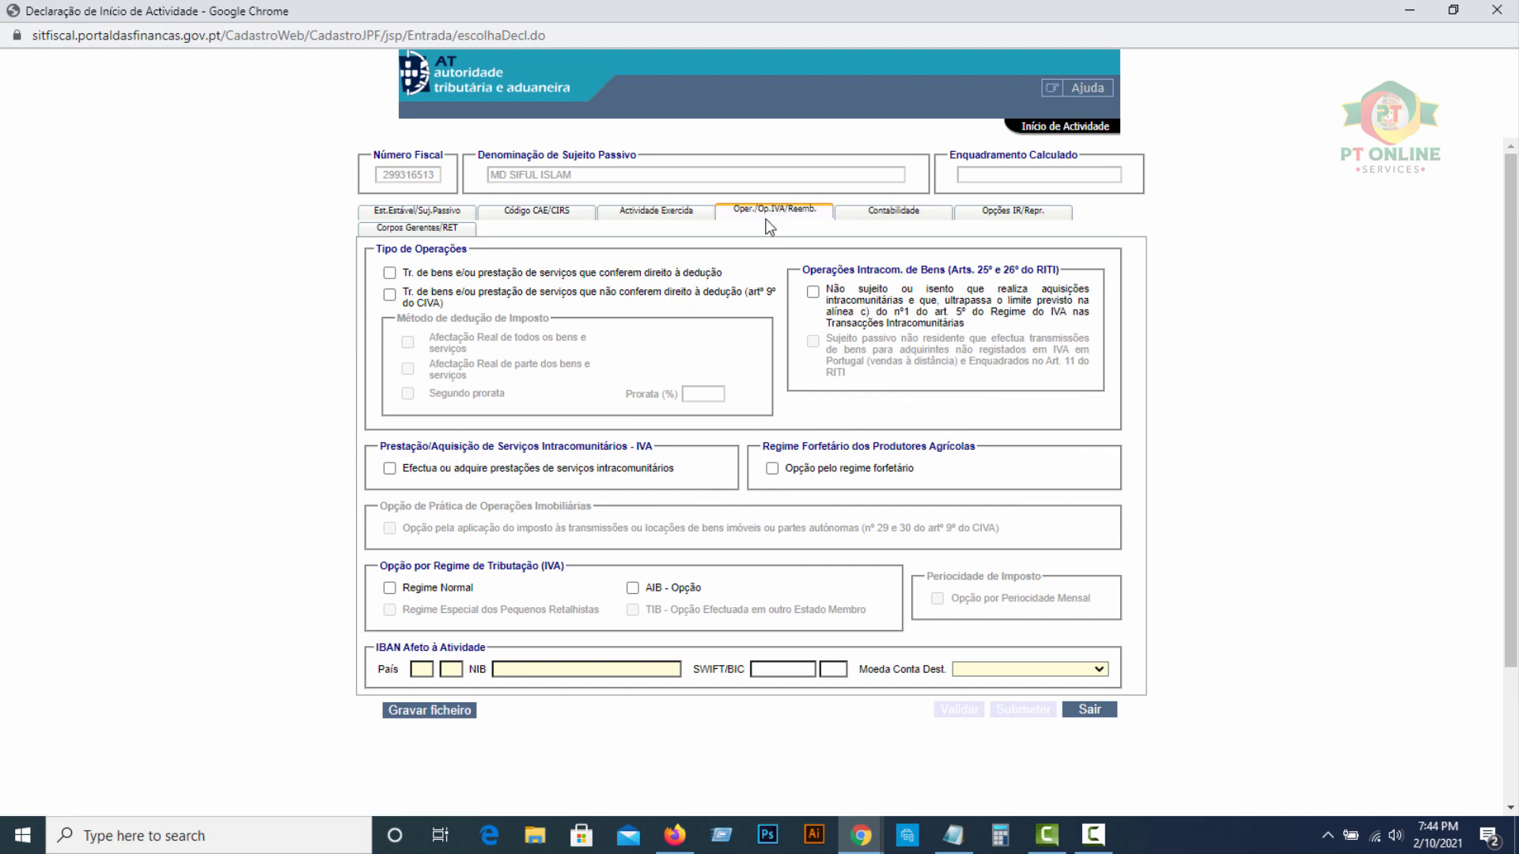
left_click(390, 274)
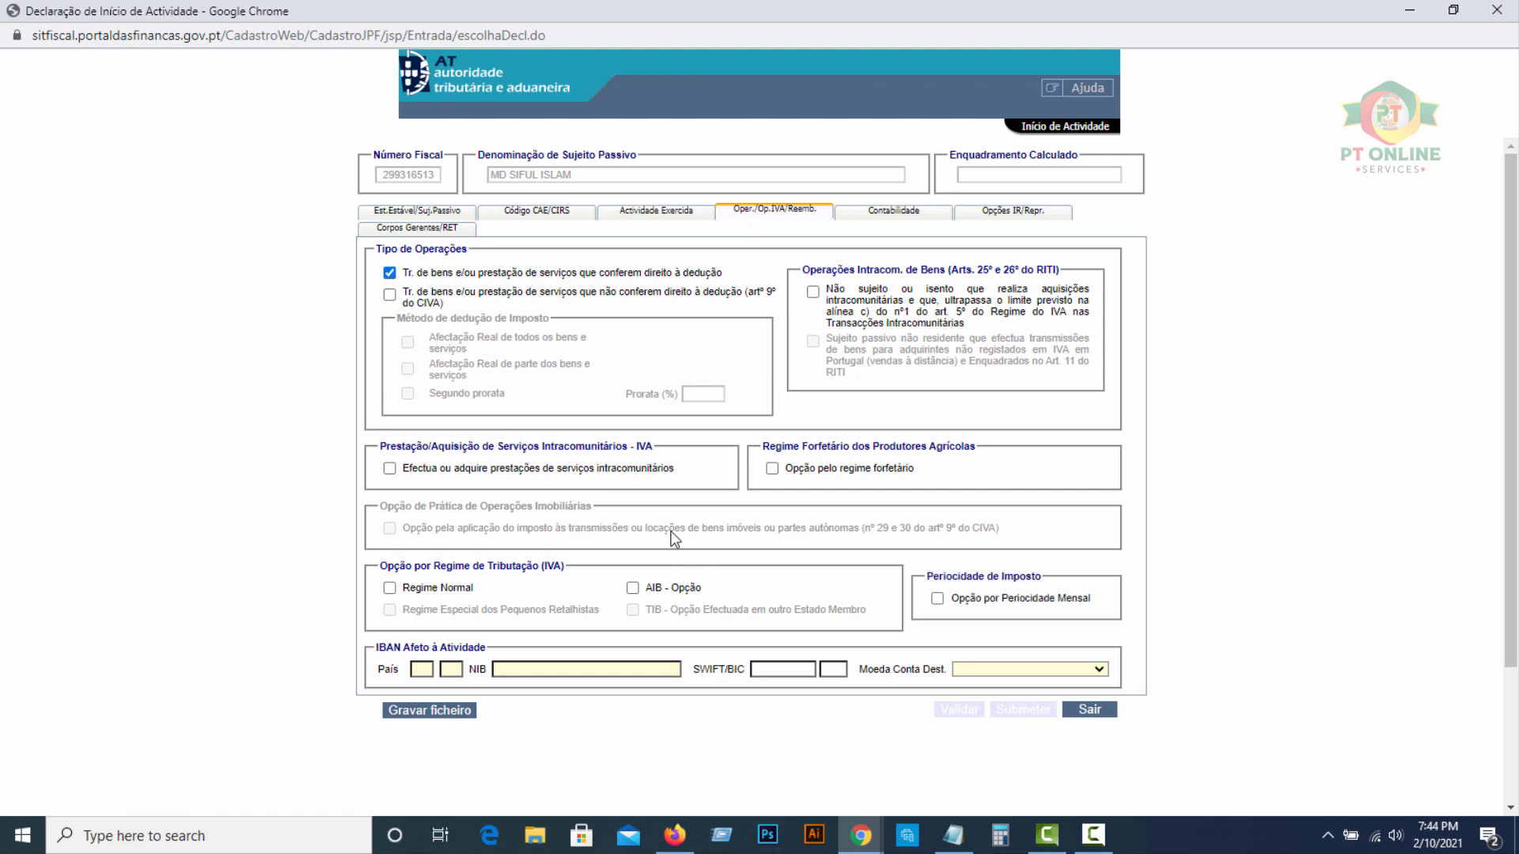
left_click(419, 669)
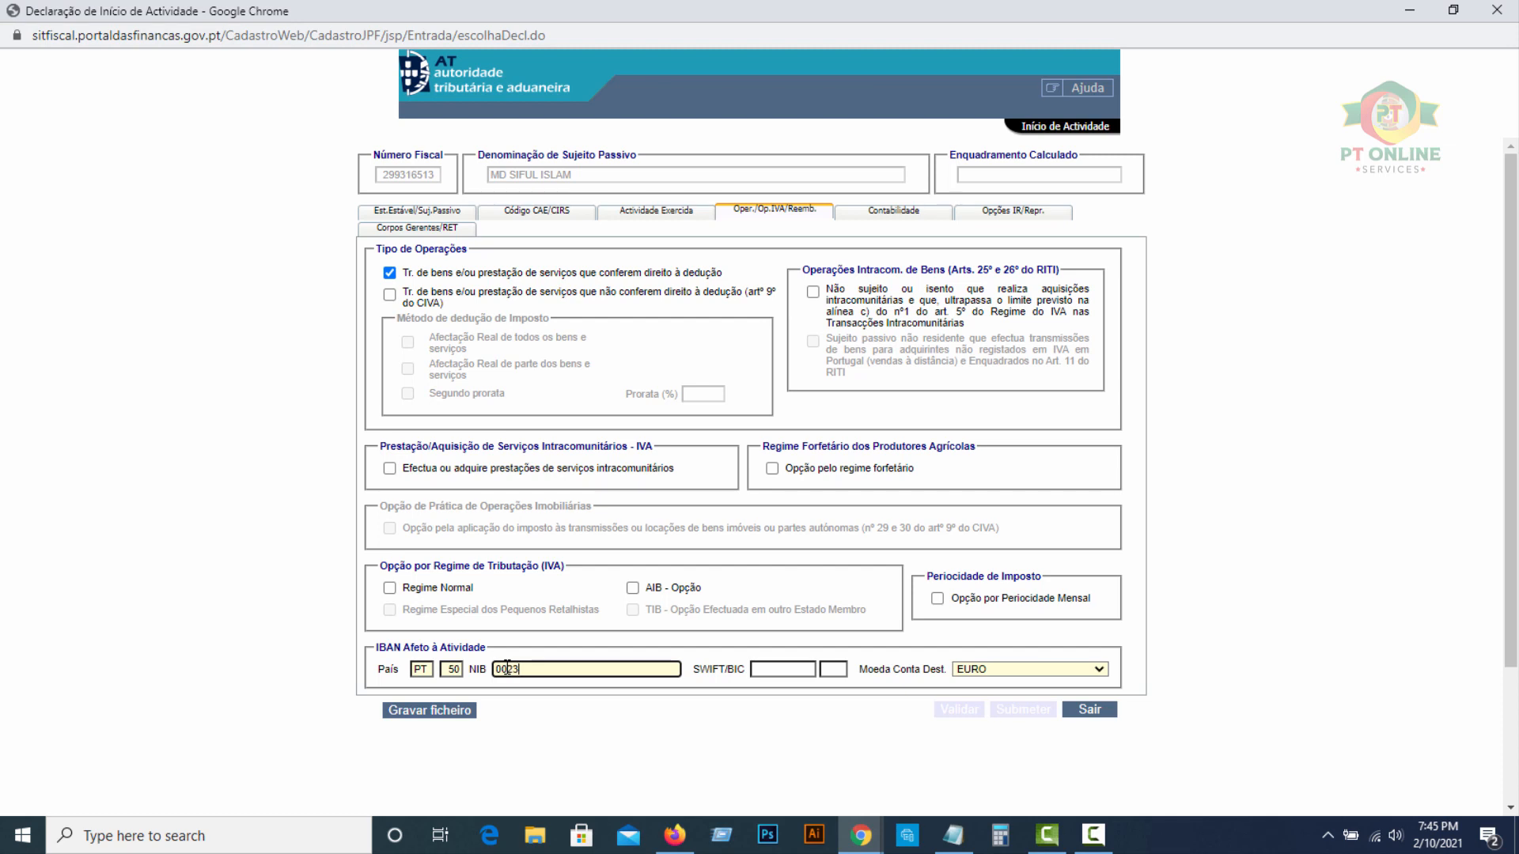
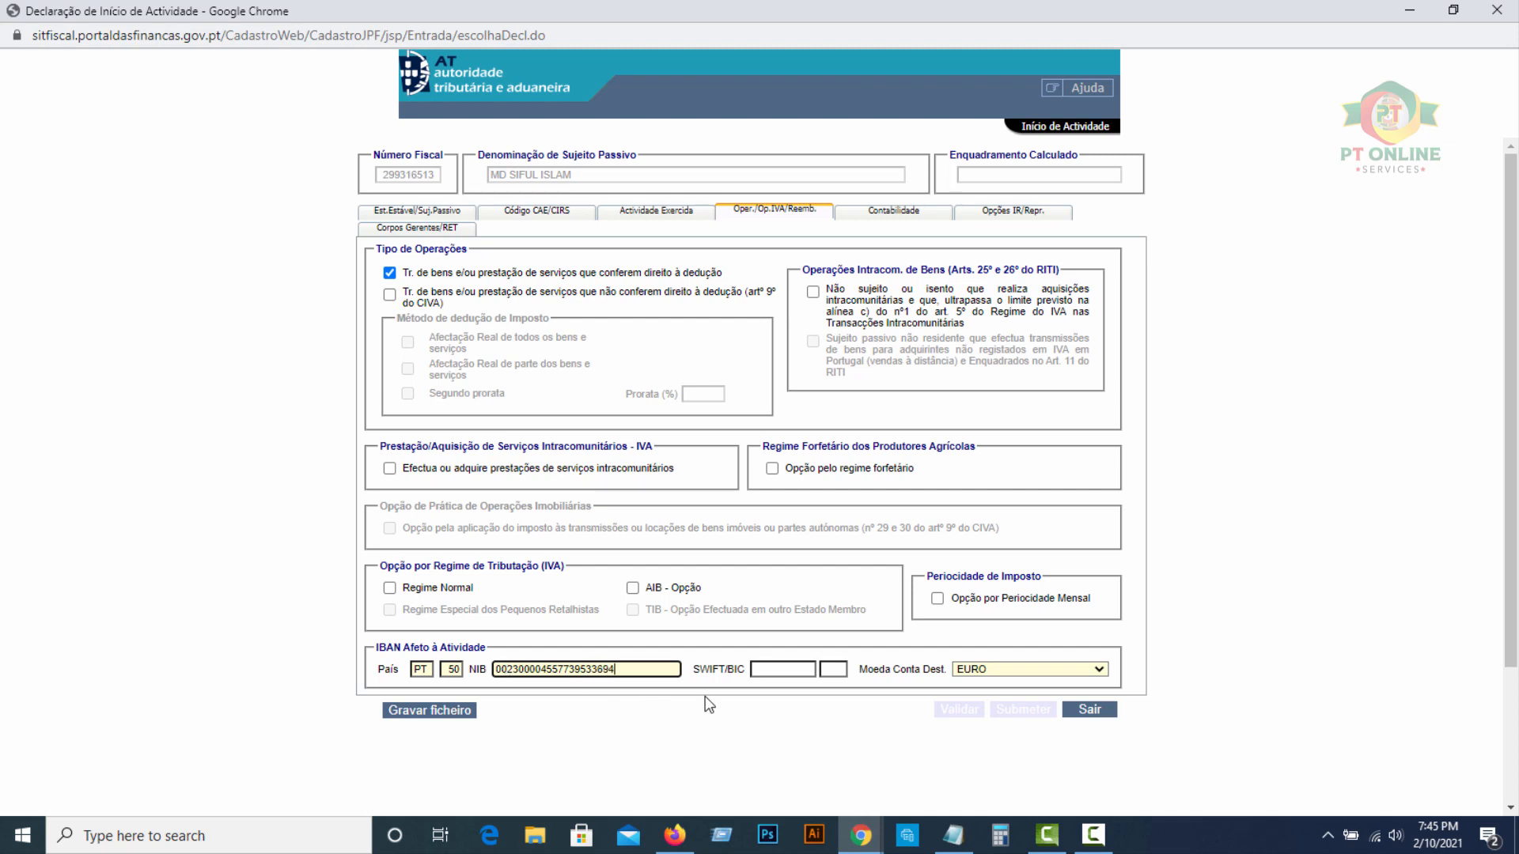
left_click(758, 669)
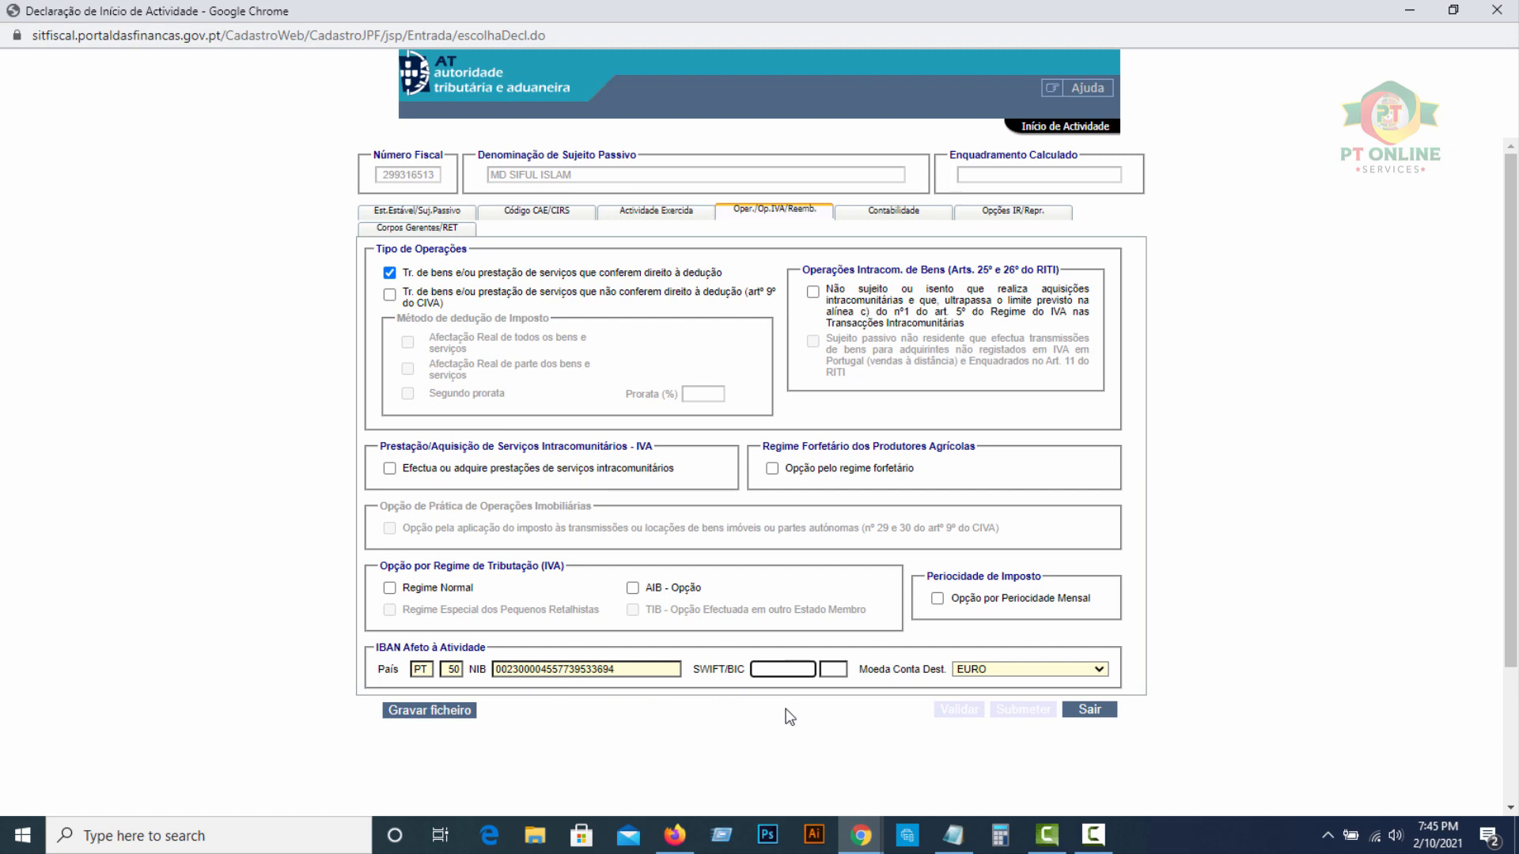
left_click(776, 705)
Under Opções IR/Repr., answer Sim that the establishment address equals the fiscal domicile
left_click(893, 211)
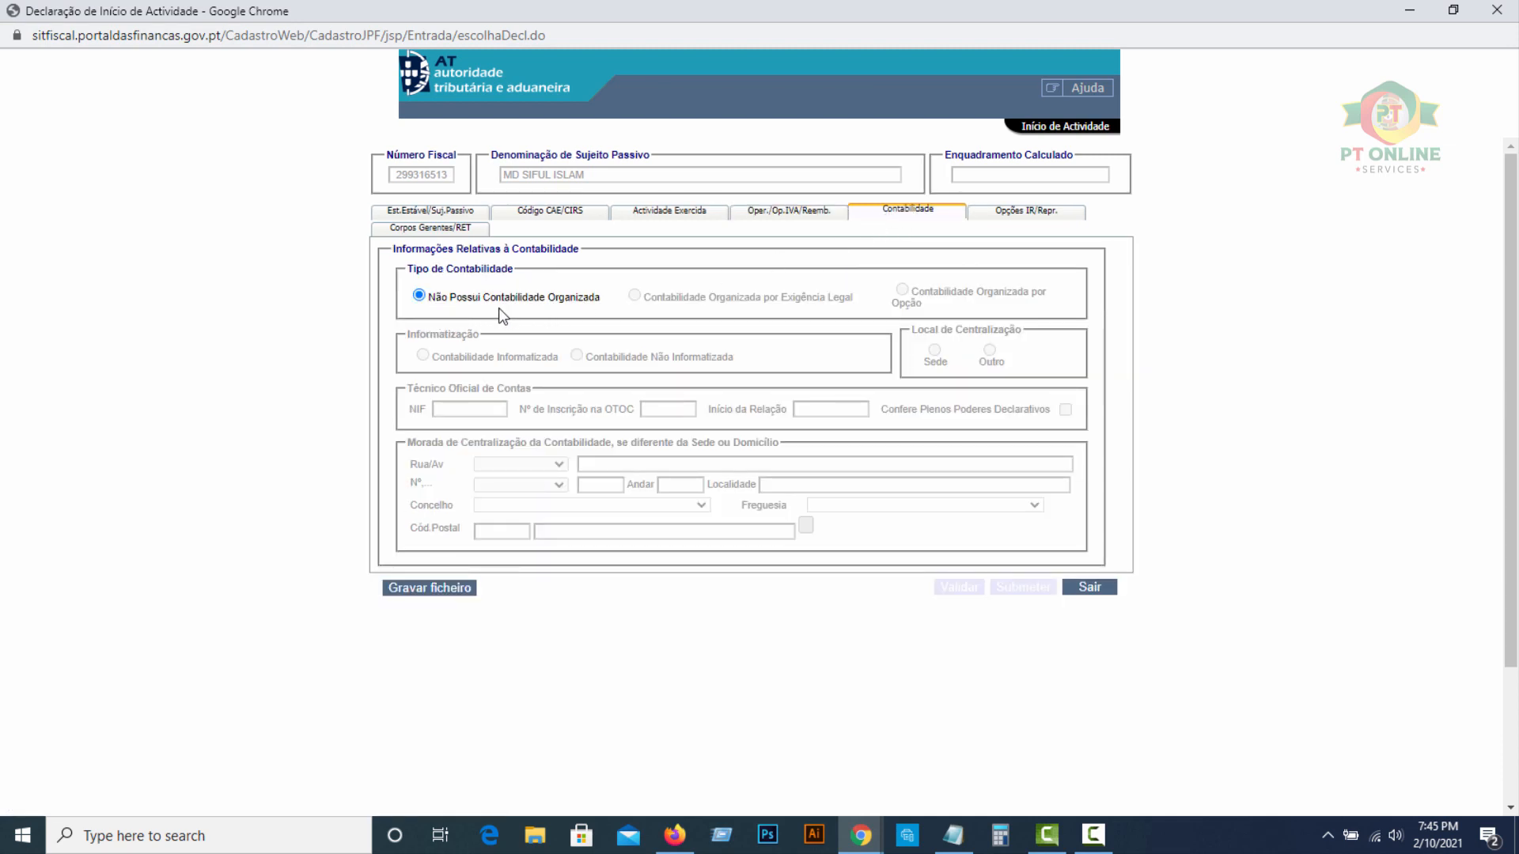
left_click(1006, 219)
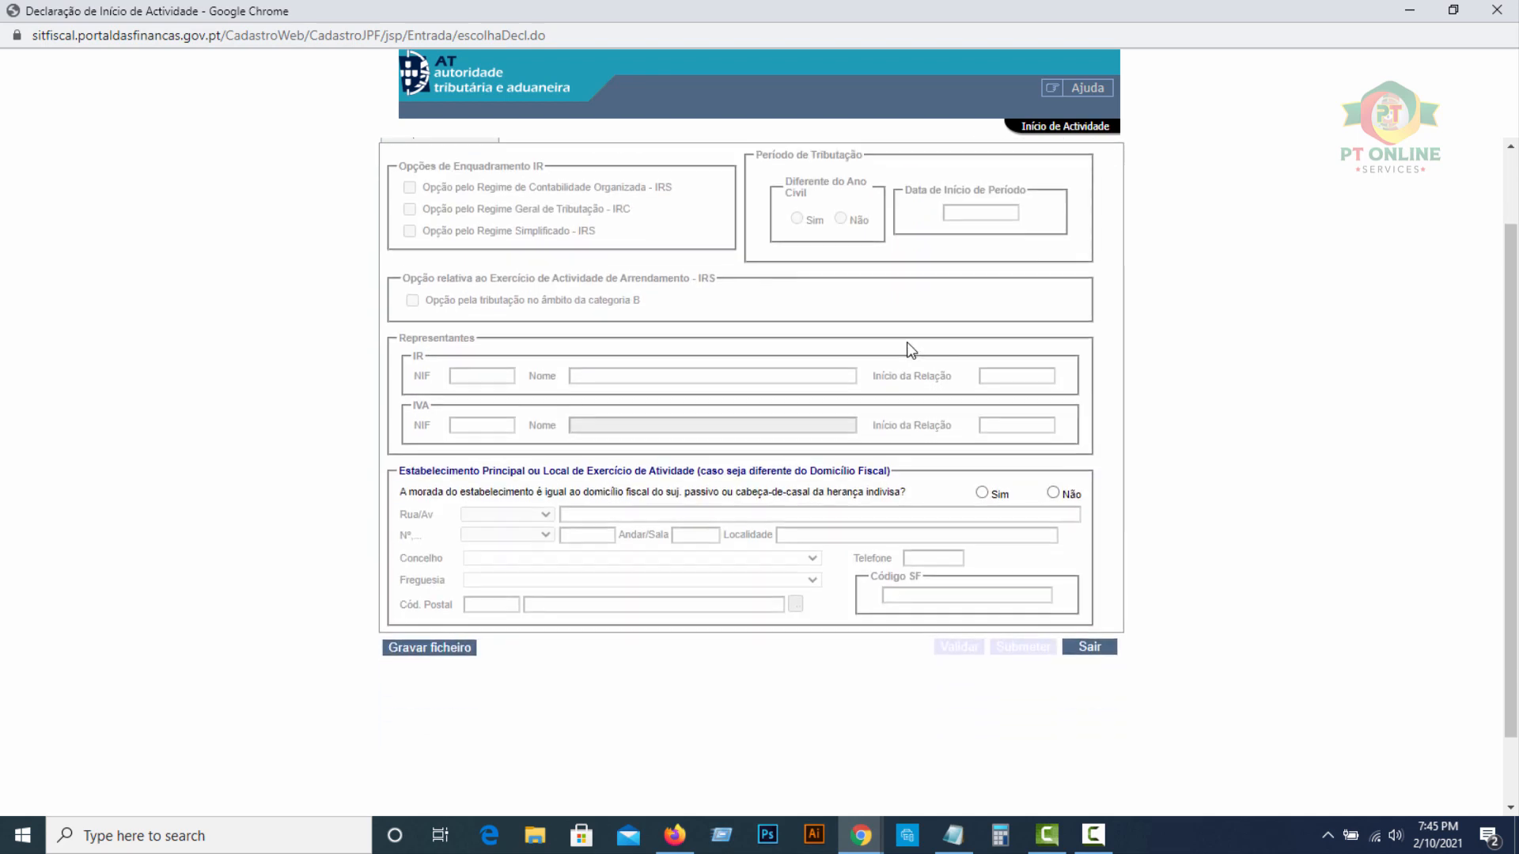
scroll(1024, 250, "down", 1)
scroll(1021, 245, "up", 1)
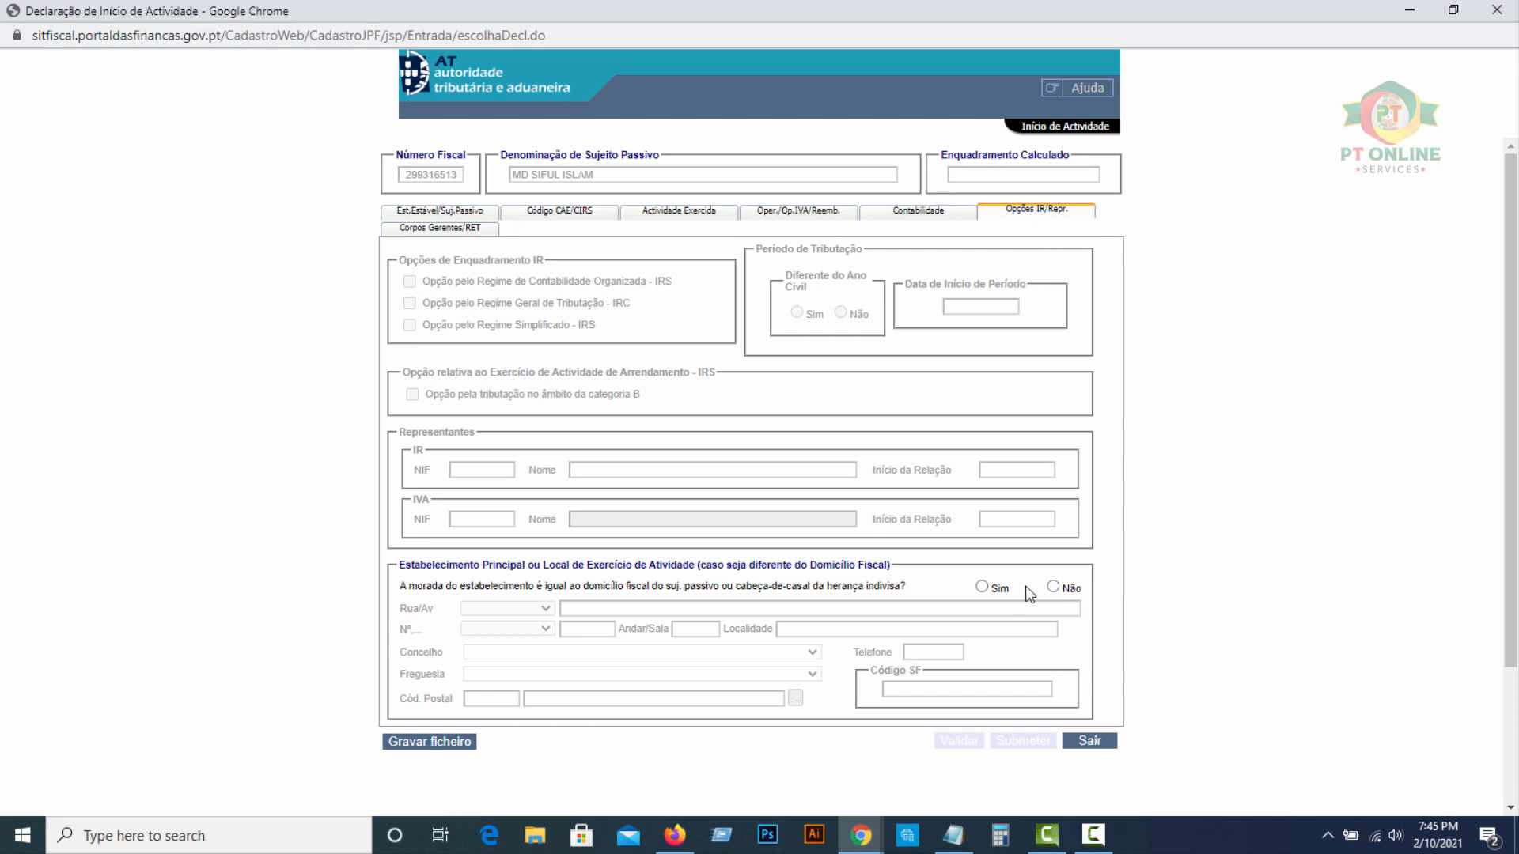
left_click(982, 587)
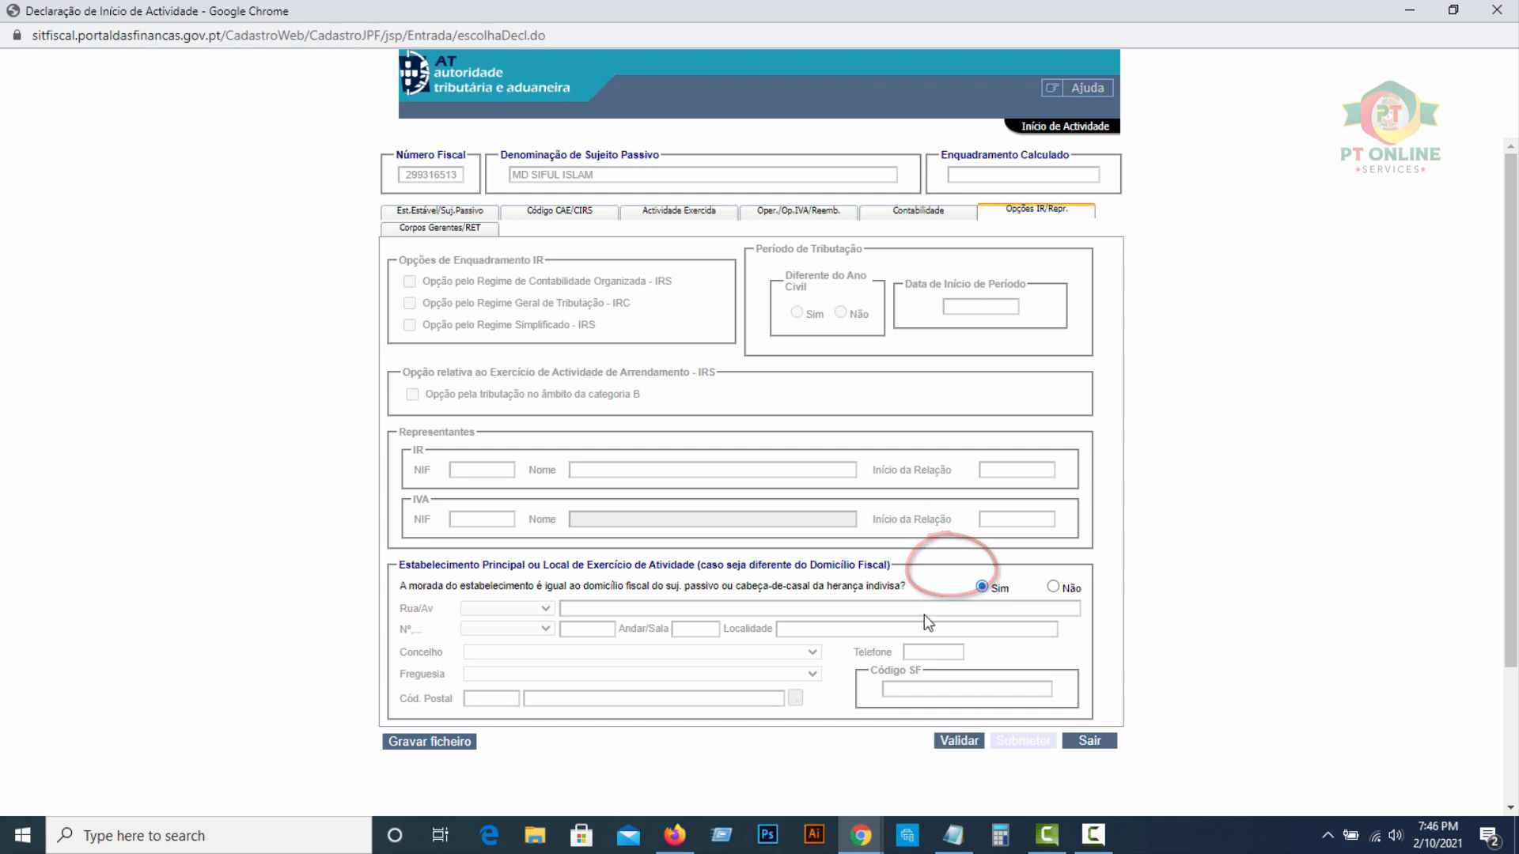
left_click(432, 230)
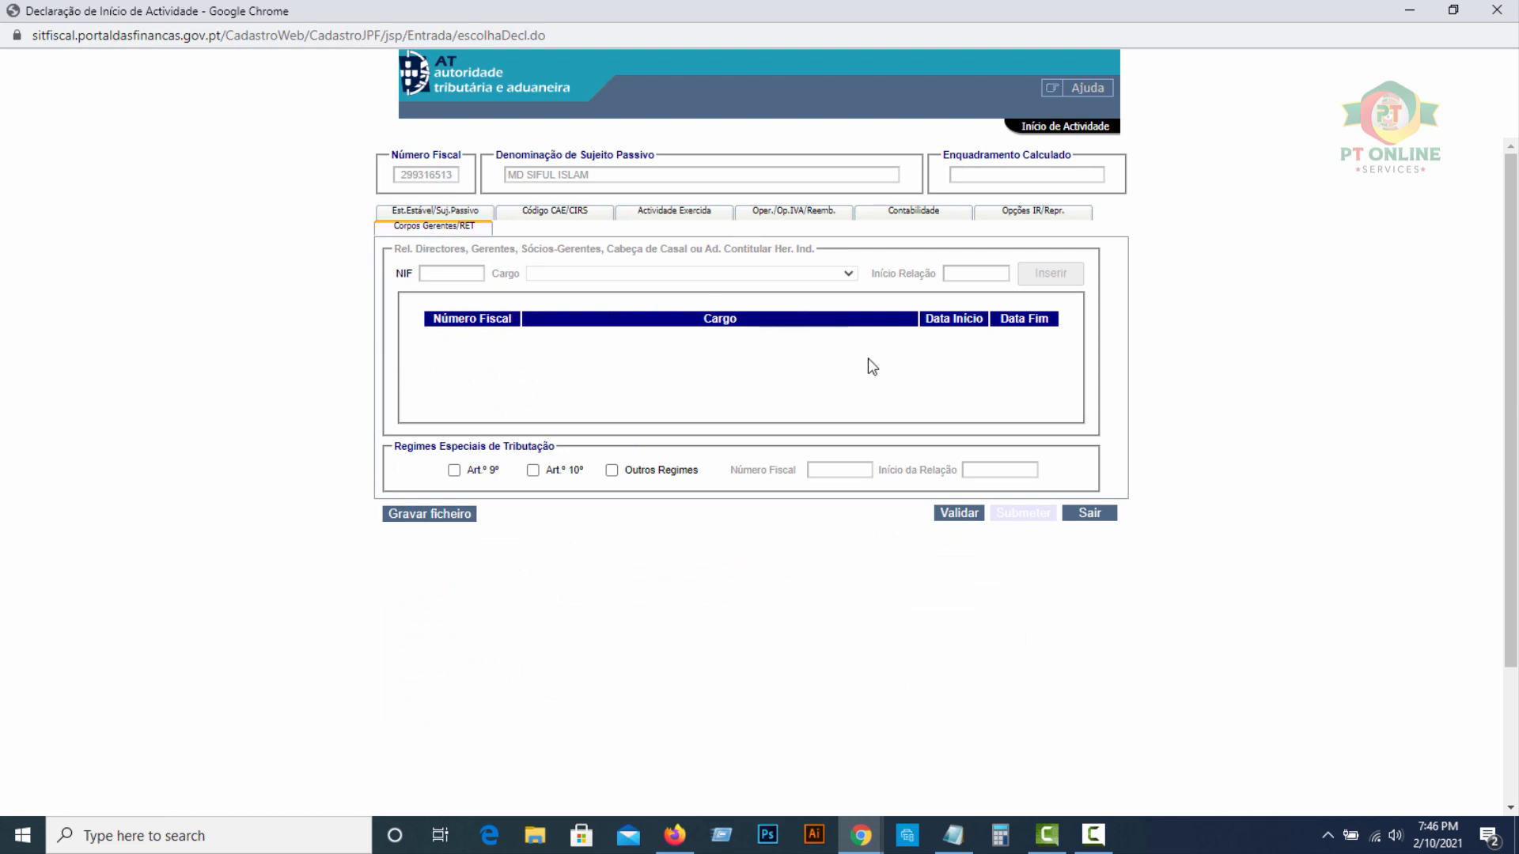
Validate and submit the declaration, dismissing the alert and closing the success confirmation
left_click(957, 515)
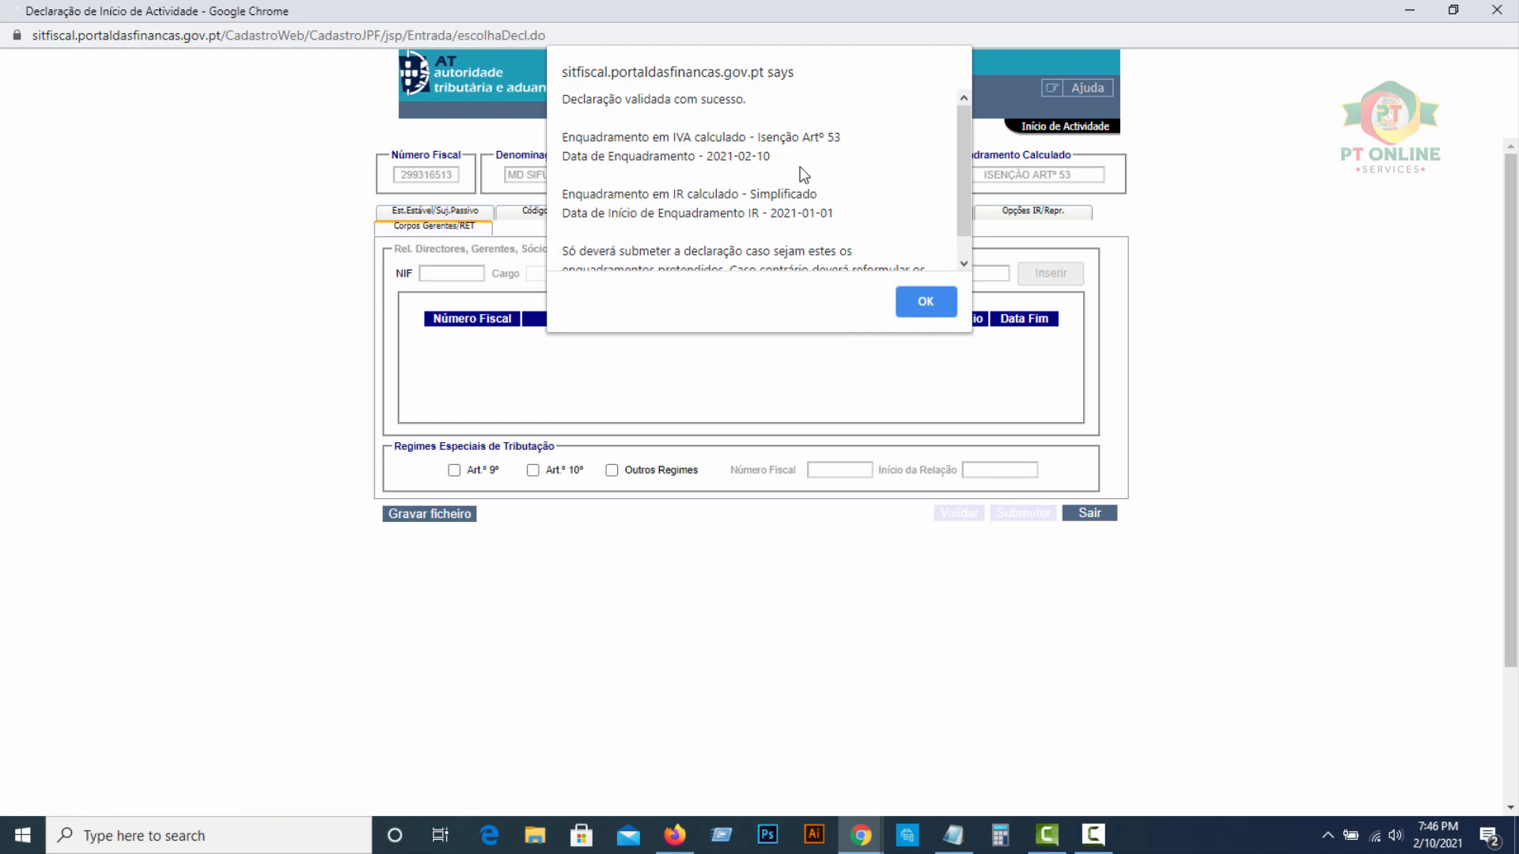
left_click(917, 303)
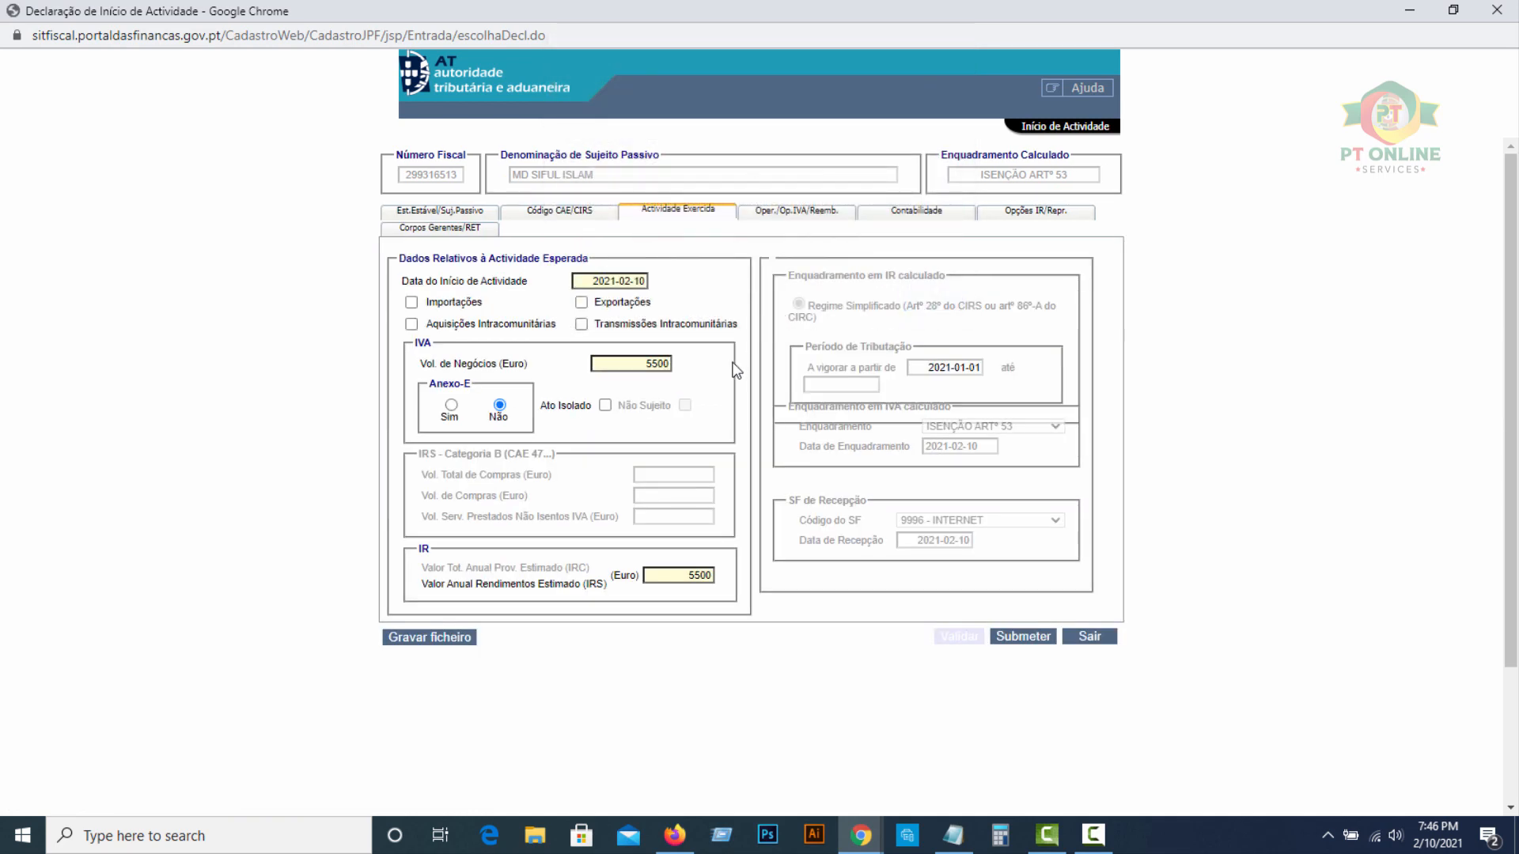
left_click(1024, 636)
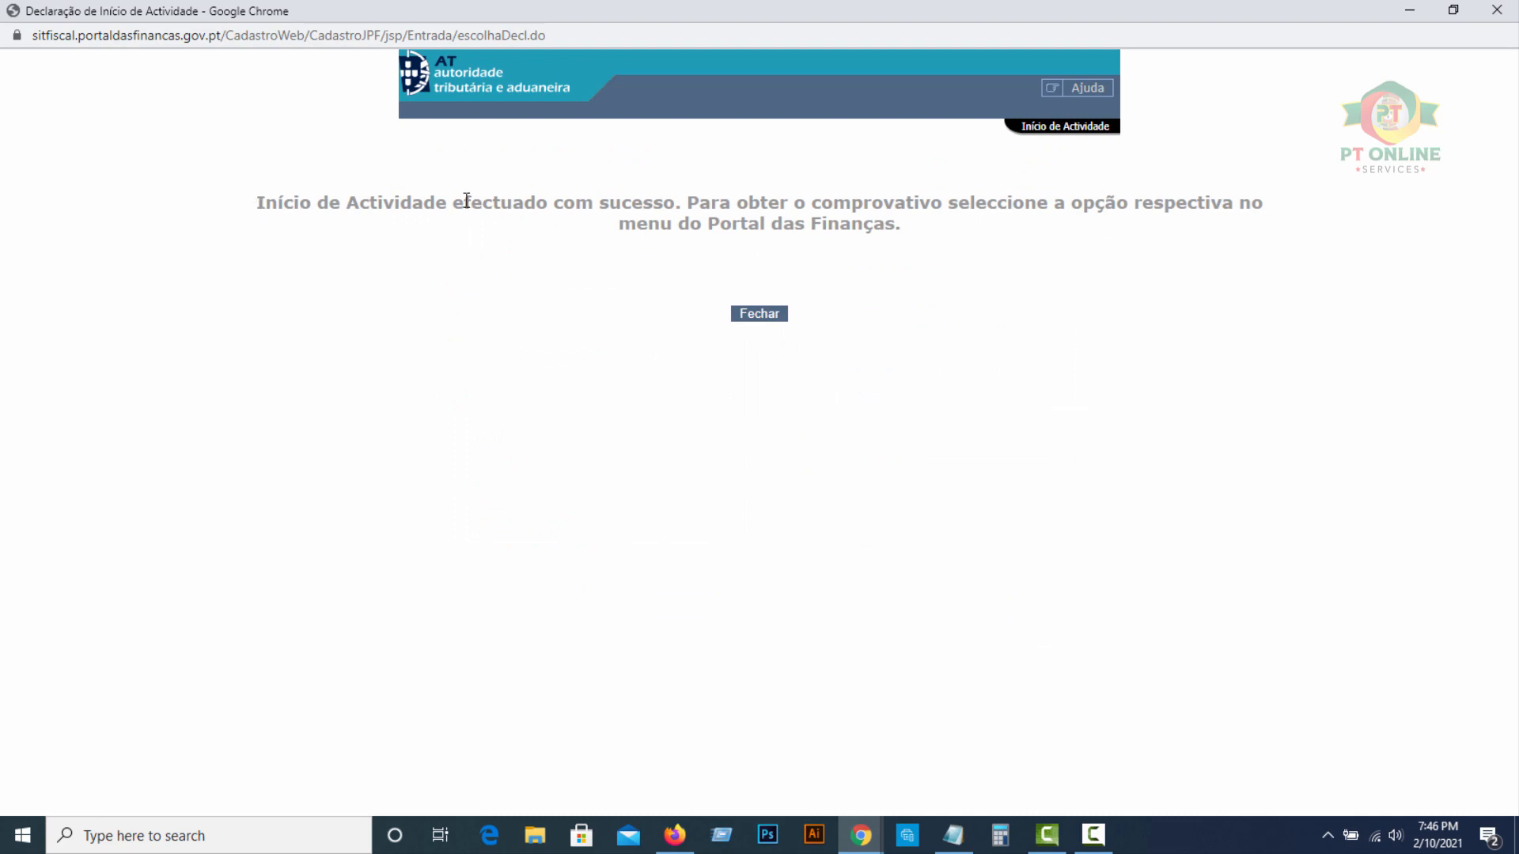
left_click(761, 315)
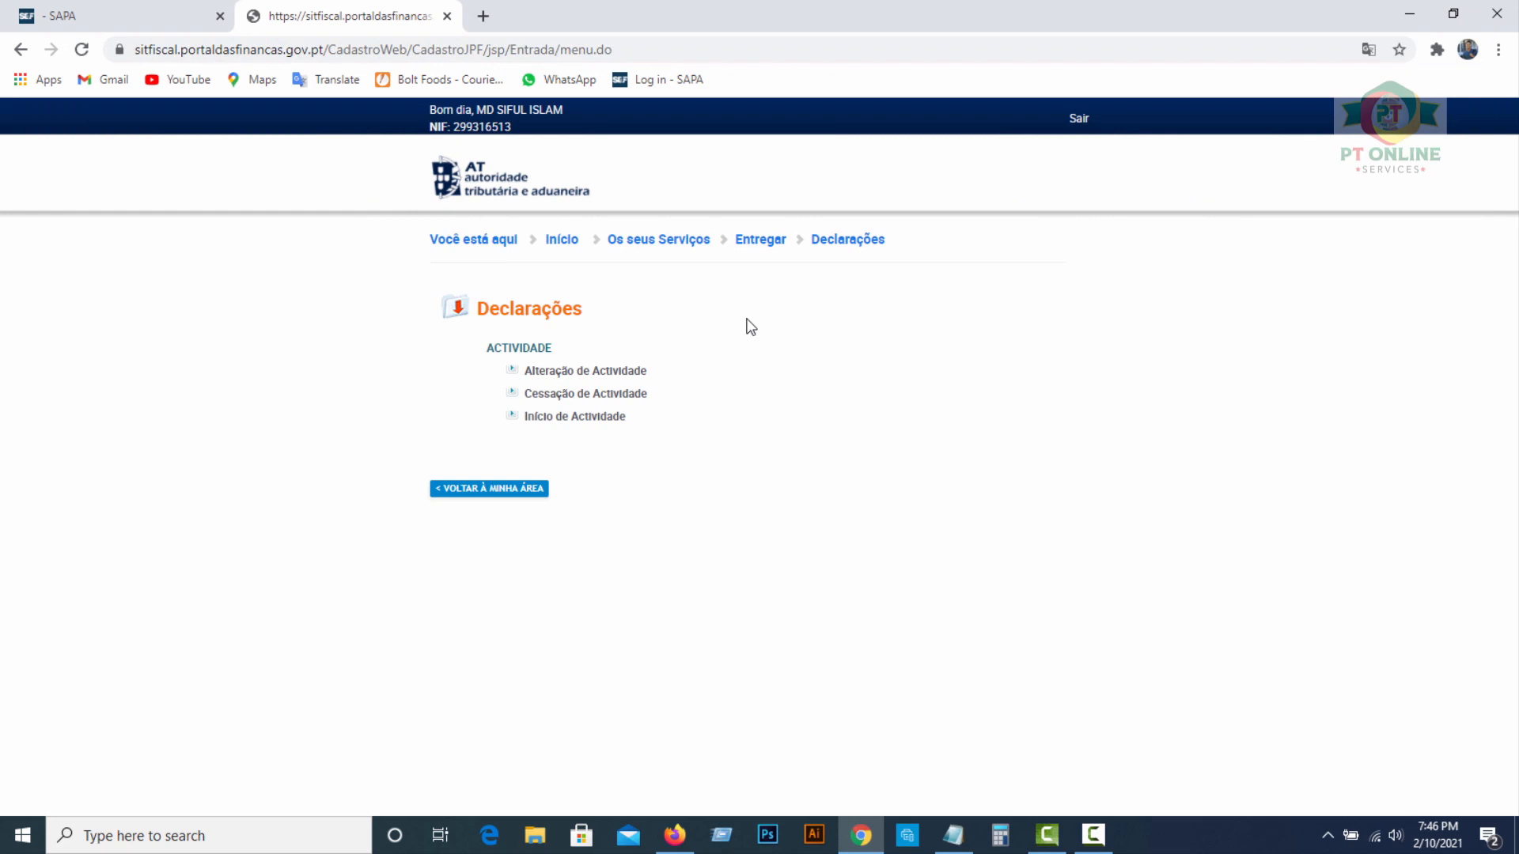
Visit A Minha Área and Dados Pessoais, then open Os Seus Serviços and scroll to the service options
left_click(563, 241)
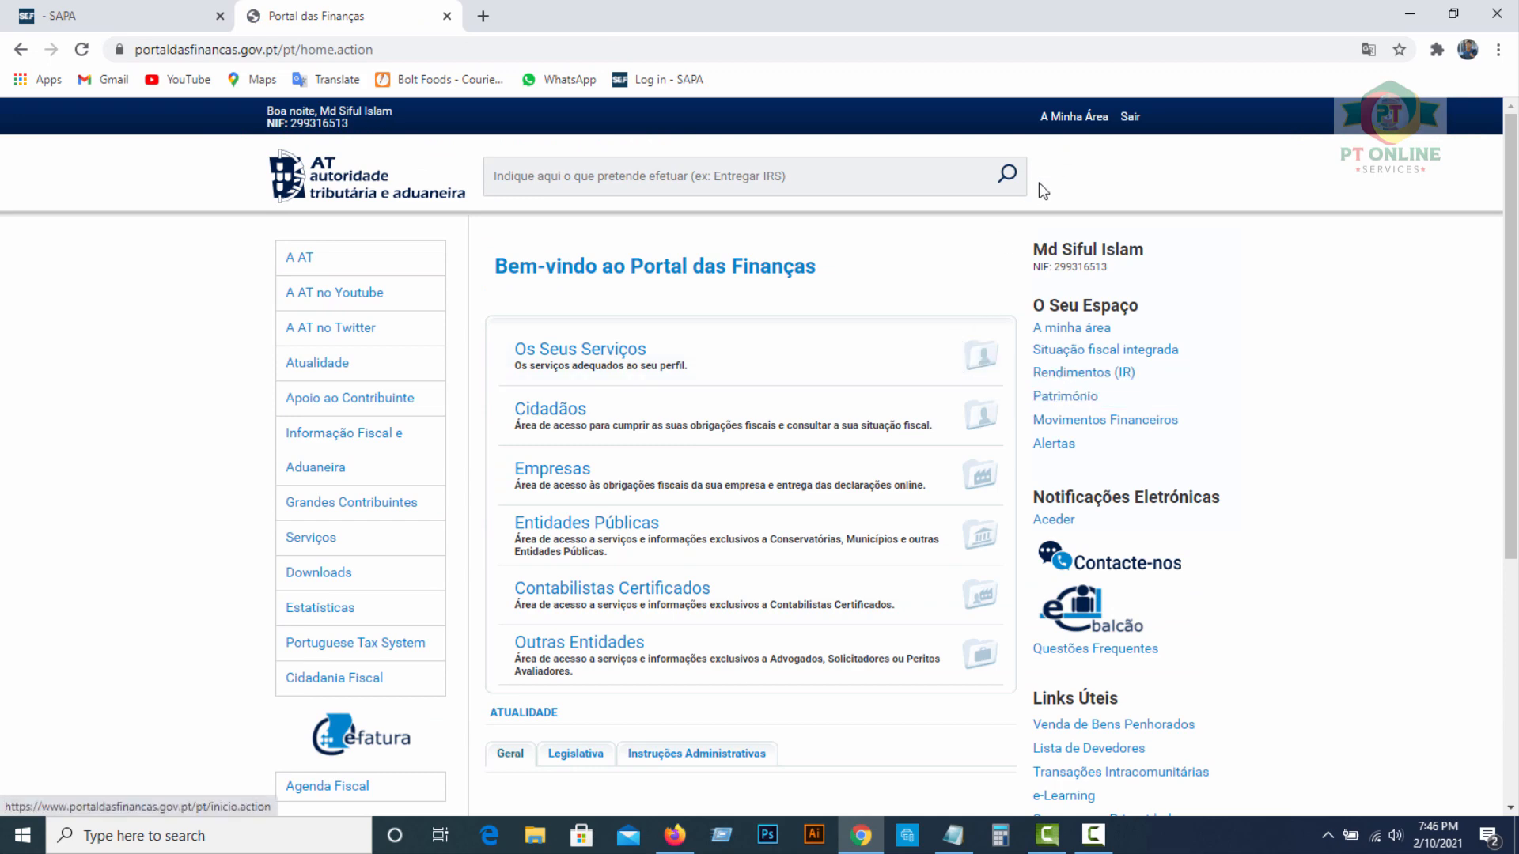
left_click(1074, 116)
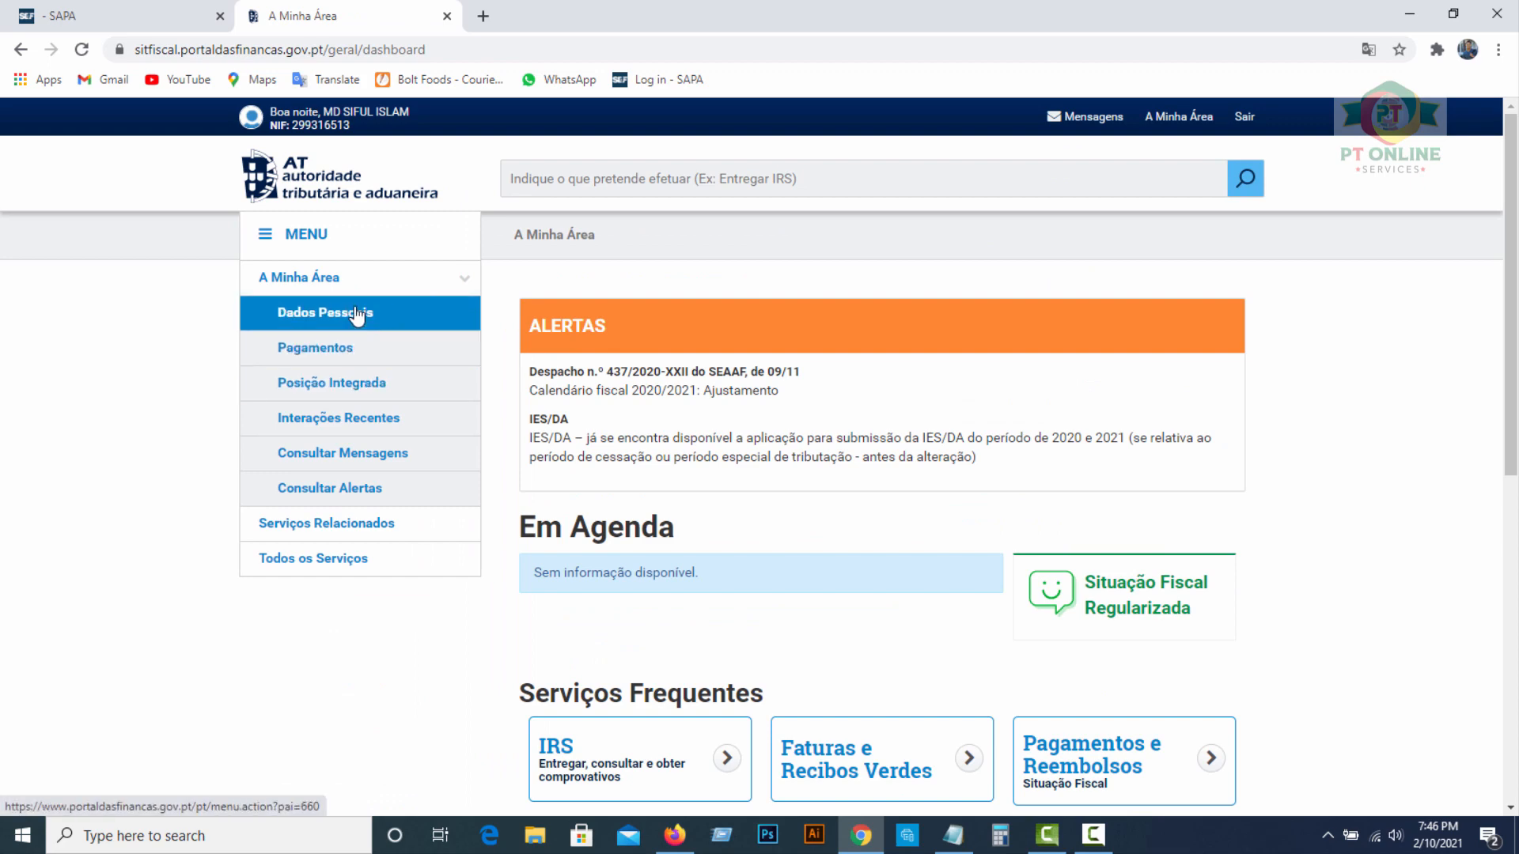
left_click(346, 314)
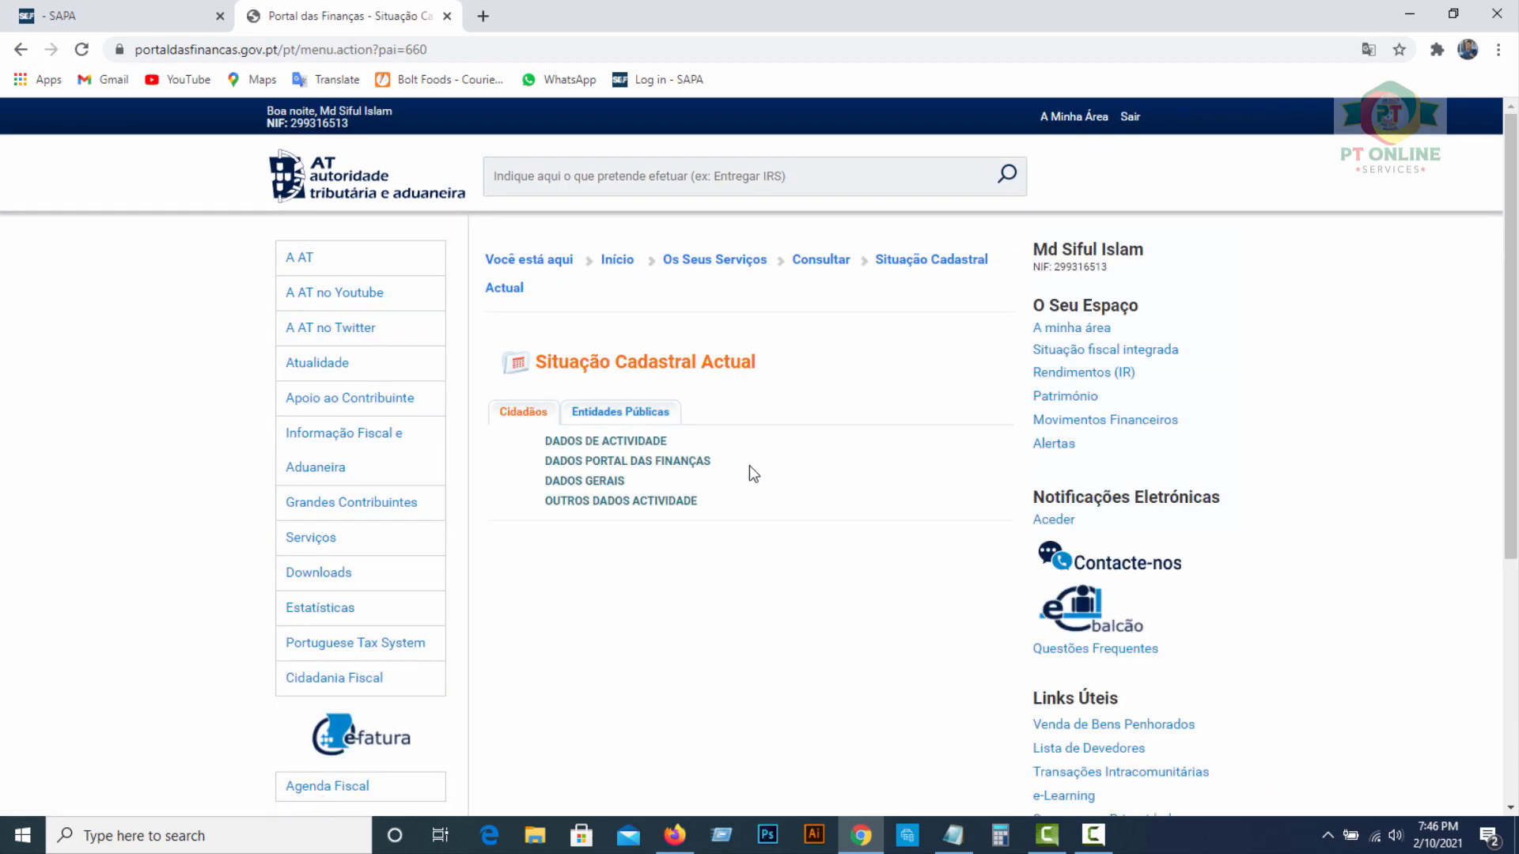
left_click(616, 264)
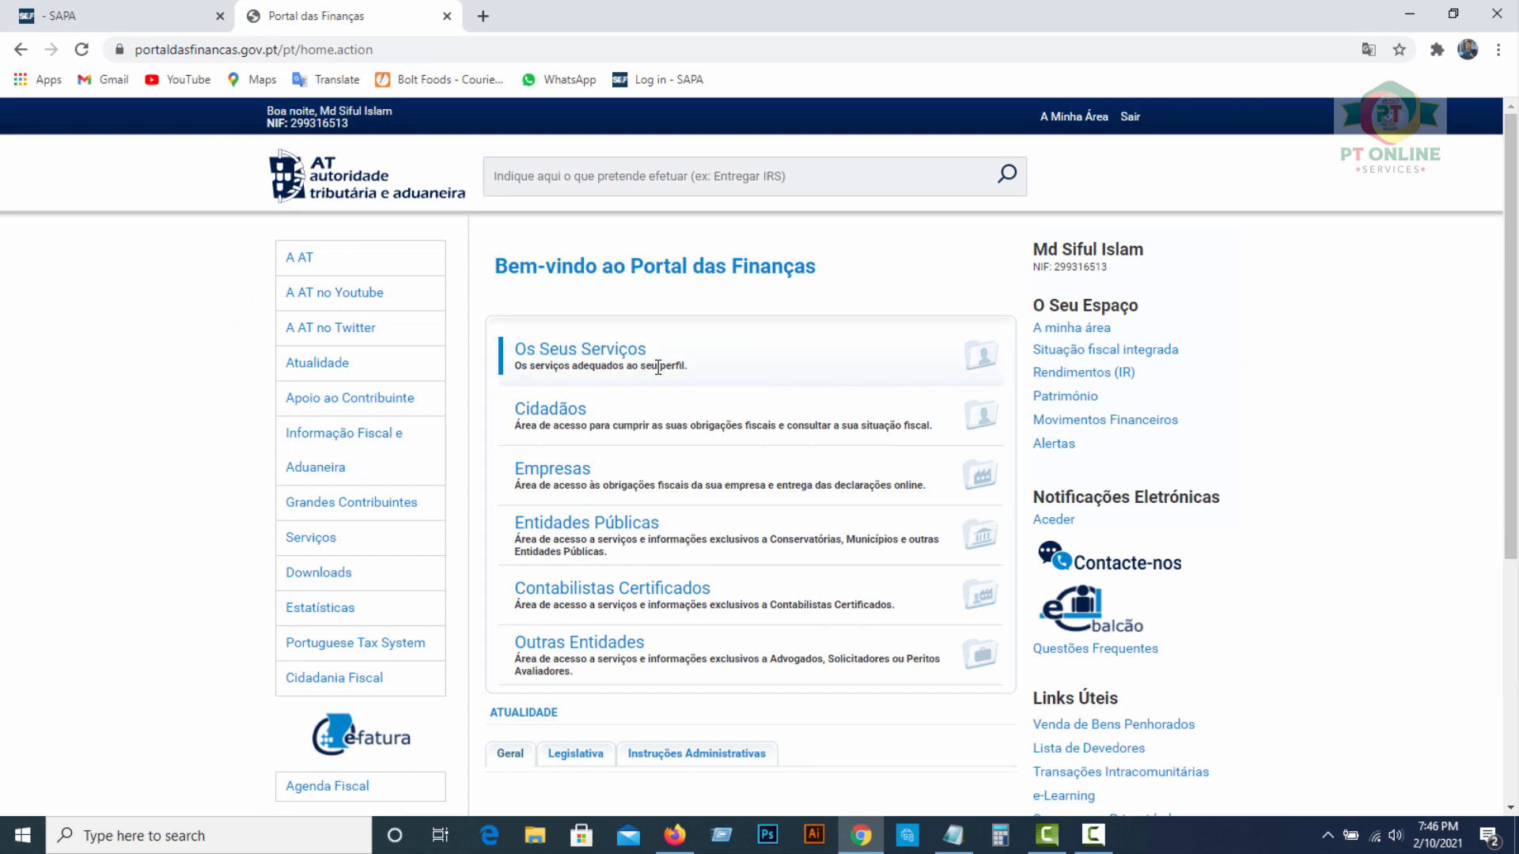
left_click(960, 365)
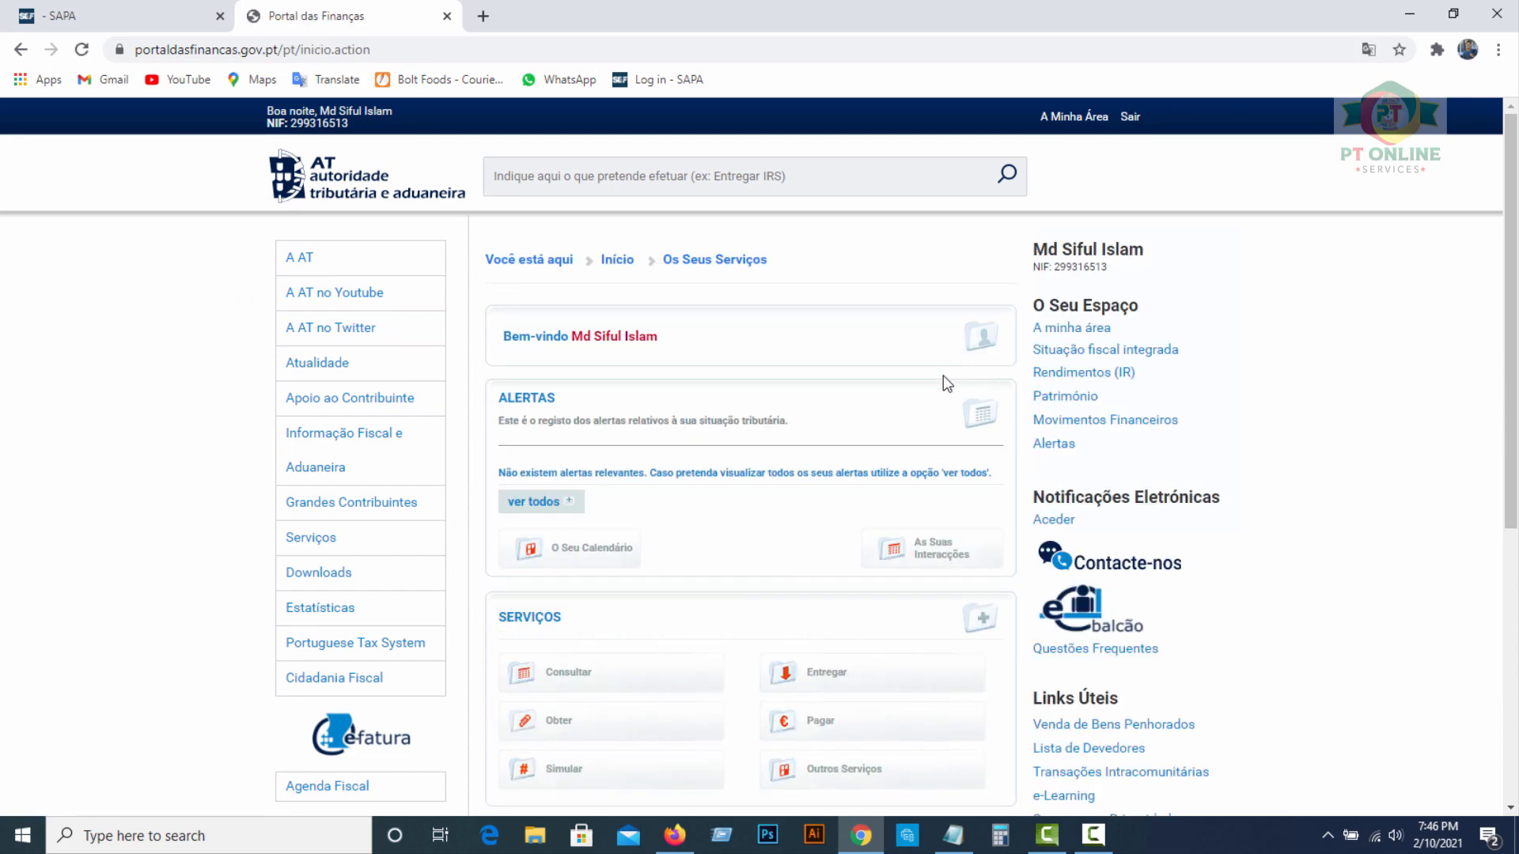
scroll(817, 465, "down", 2)
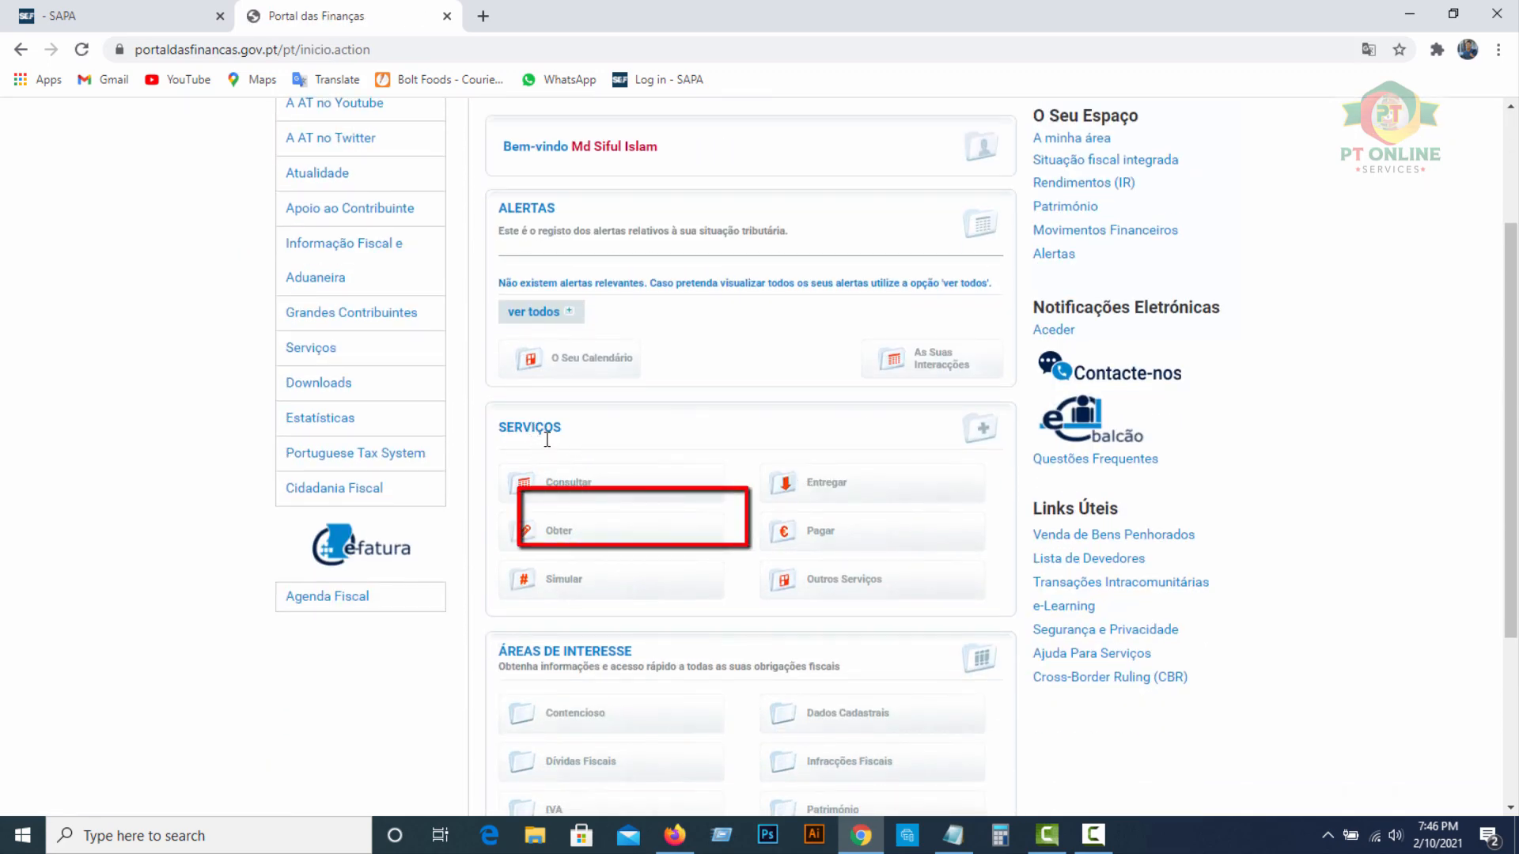
Under Obter, open the Actividade comprovativos and list the Início de Actividade proof received 2021-02-10
left_click(561, 534)
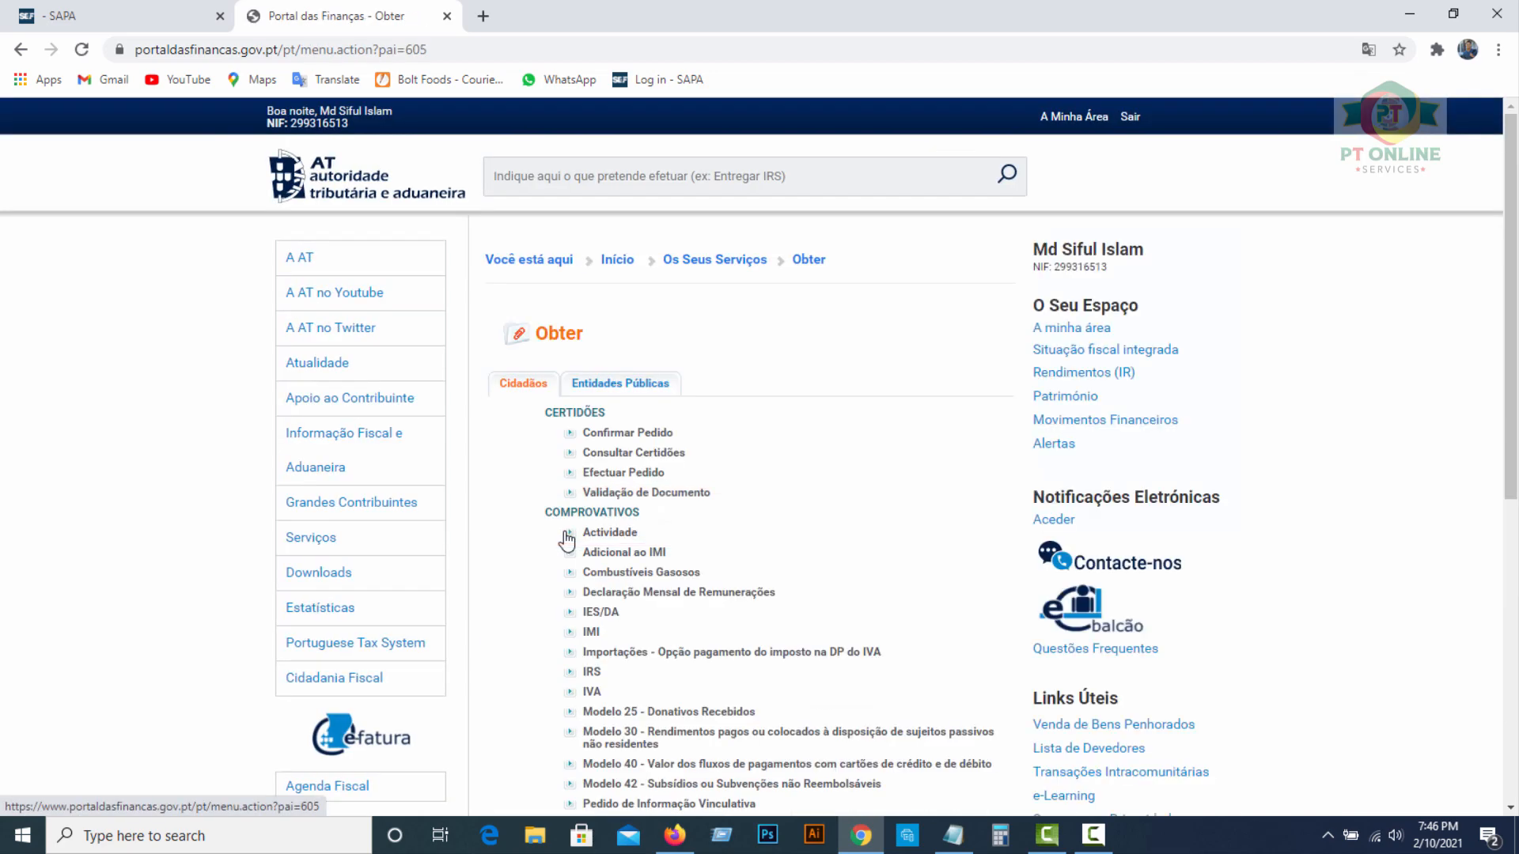
scroll(807, 454, "down", 1)
scroll(810, 438, "down", 1)
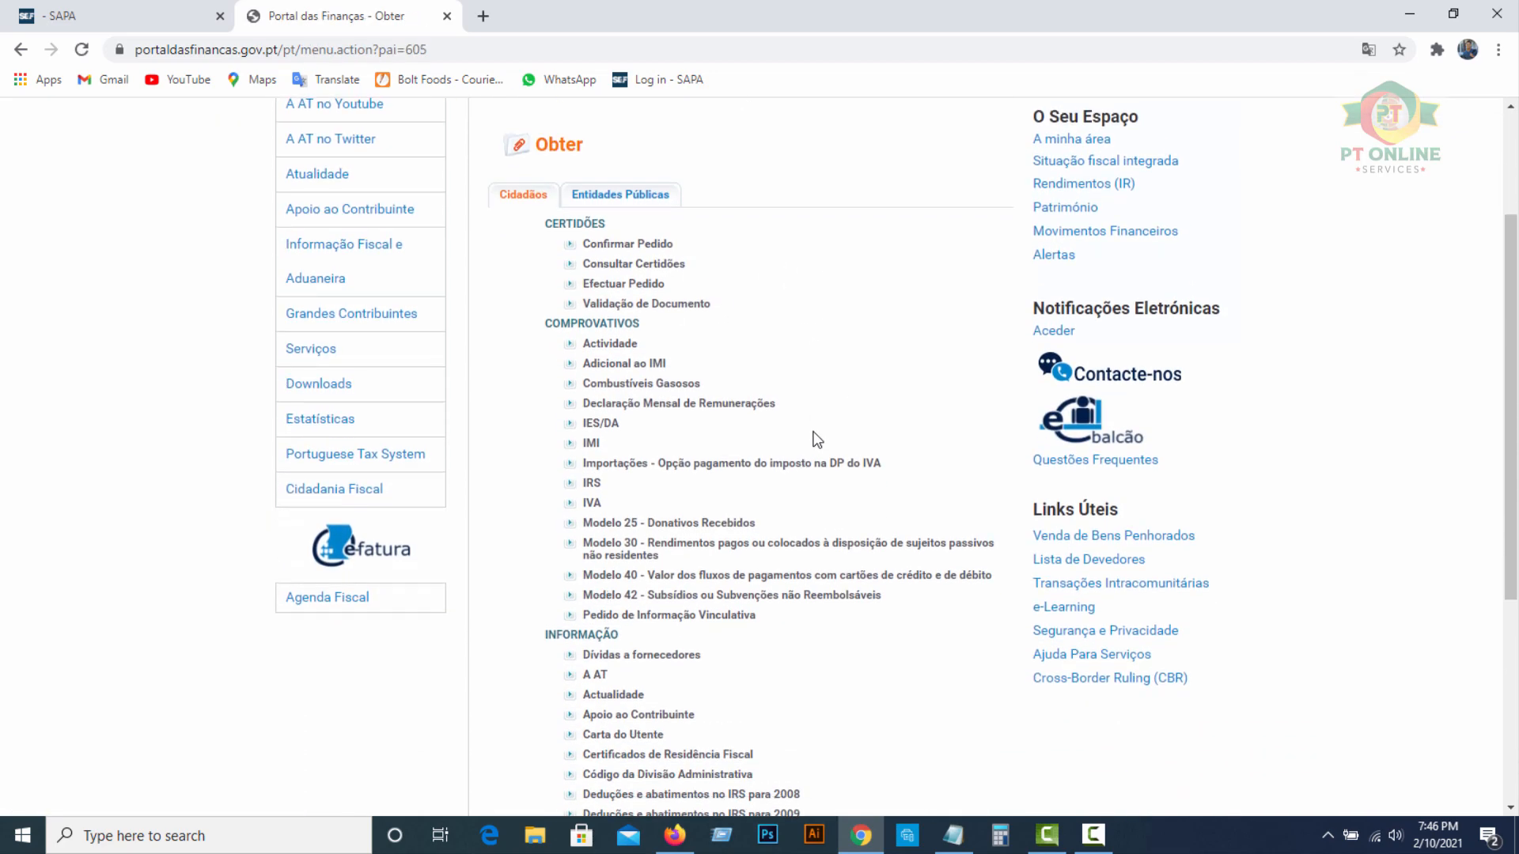
scroll(811, 428, "up", 1)
scroll(820, 424, "down", 5)
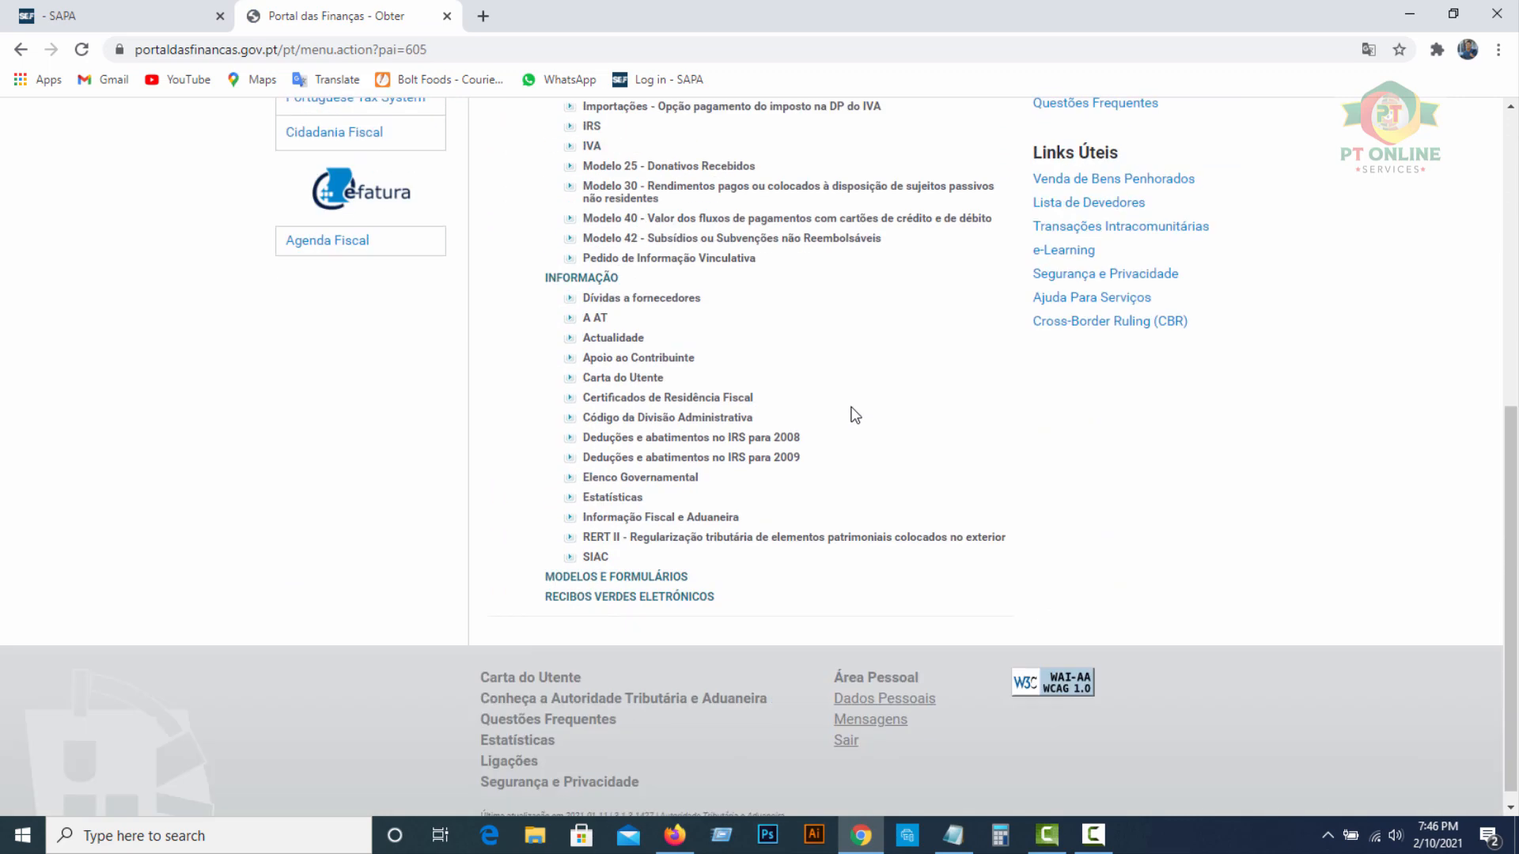
scroll(814, 356, "up", 3)
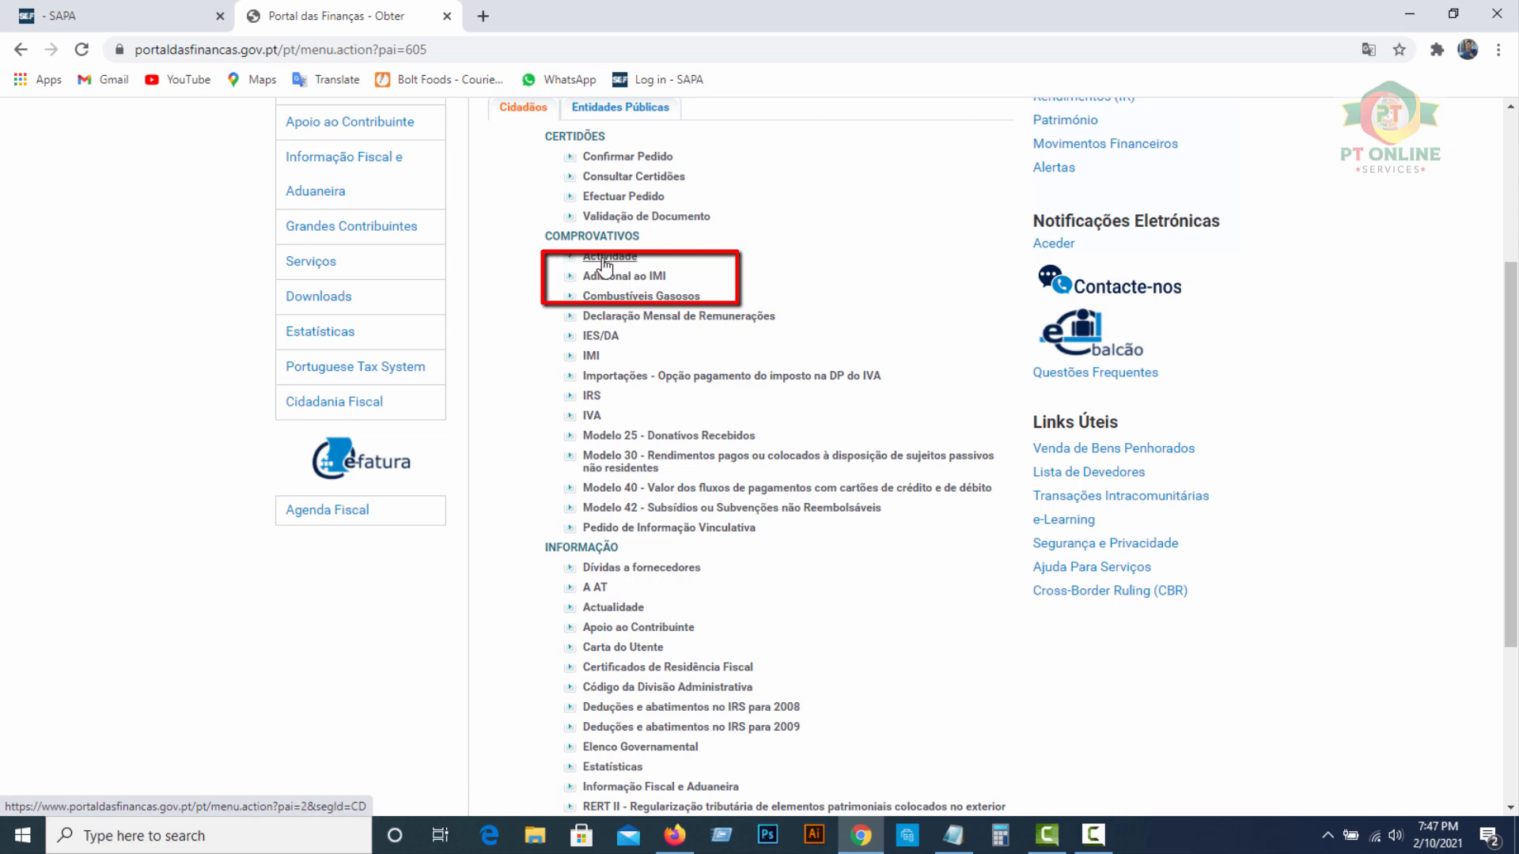
left_click(614, 257)
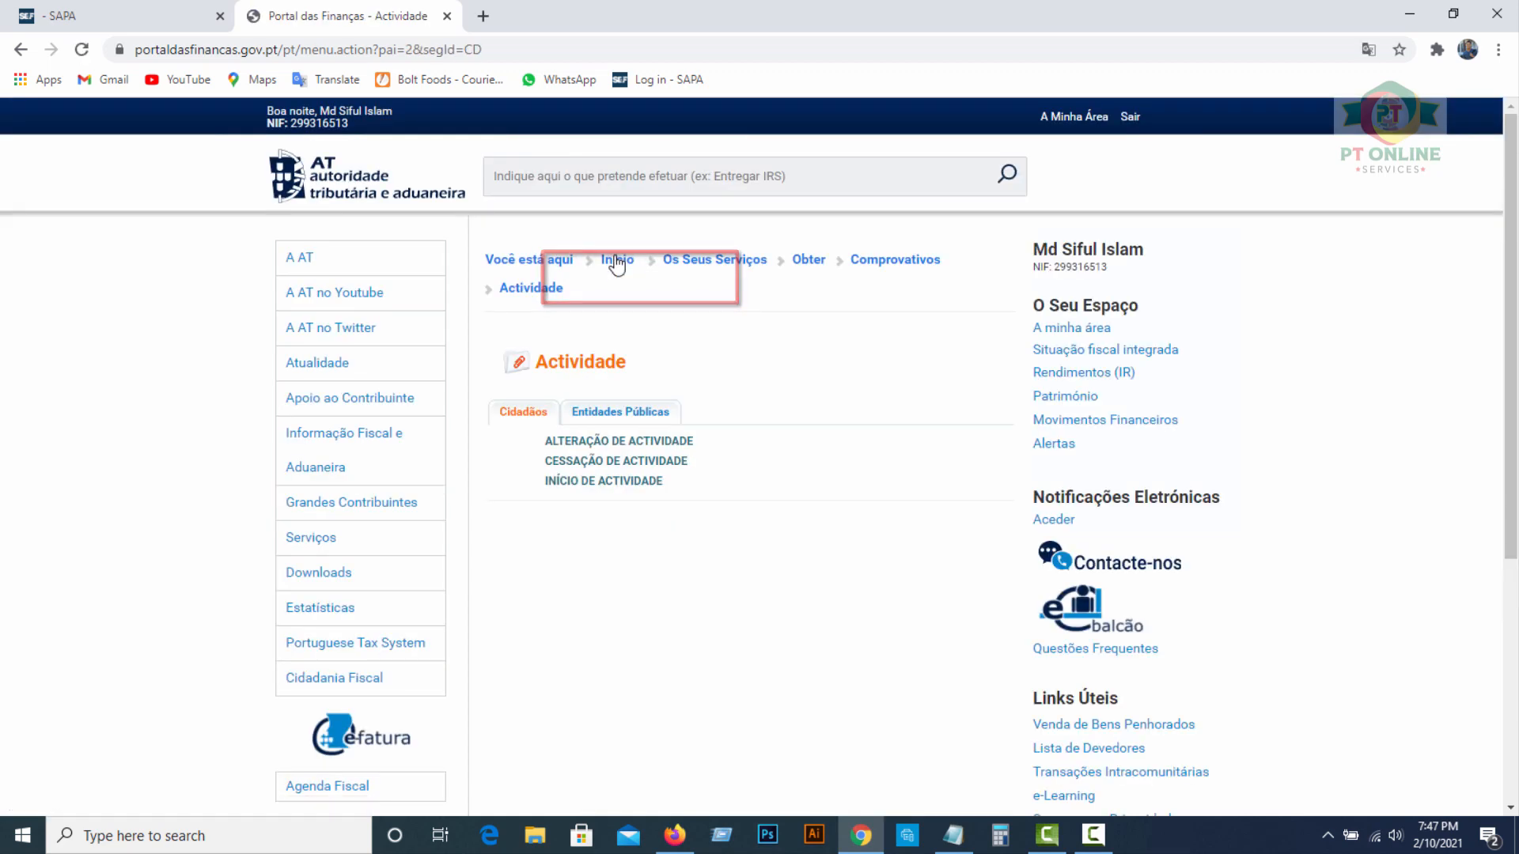
left_click(621, 491)
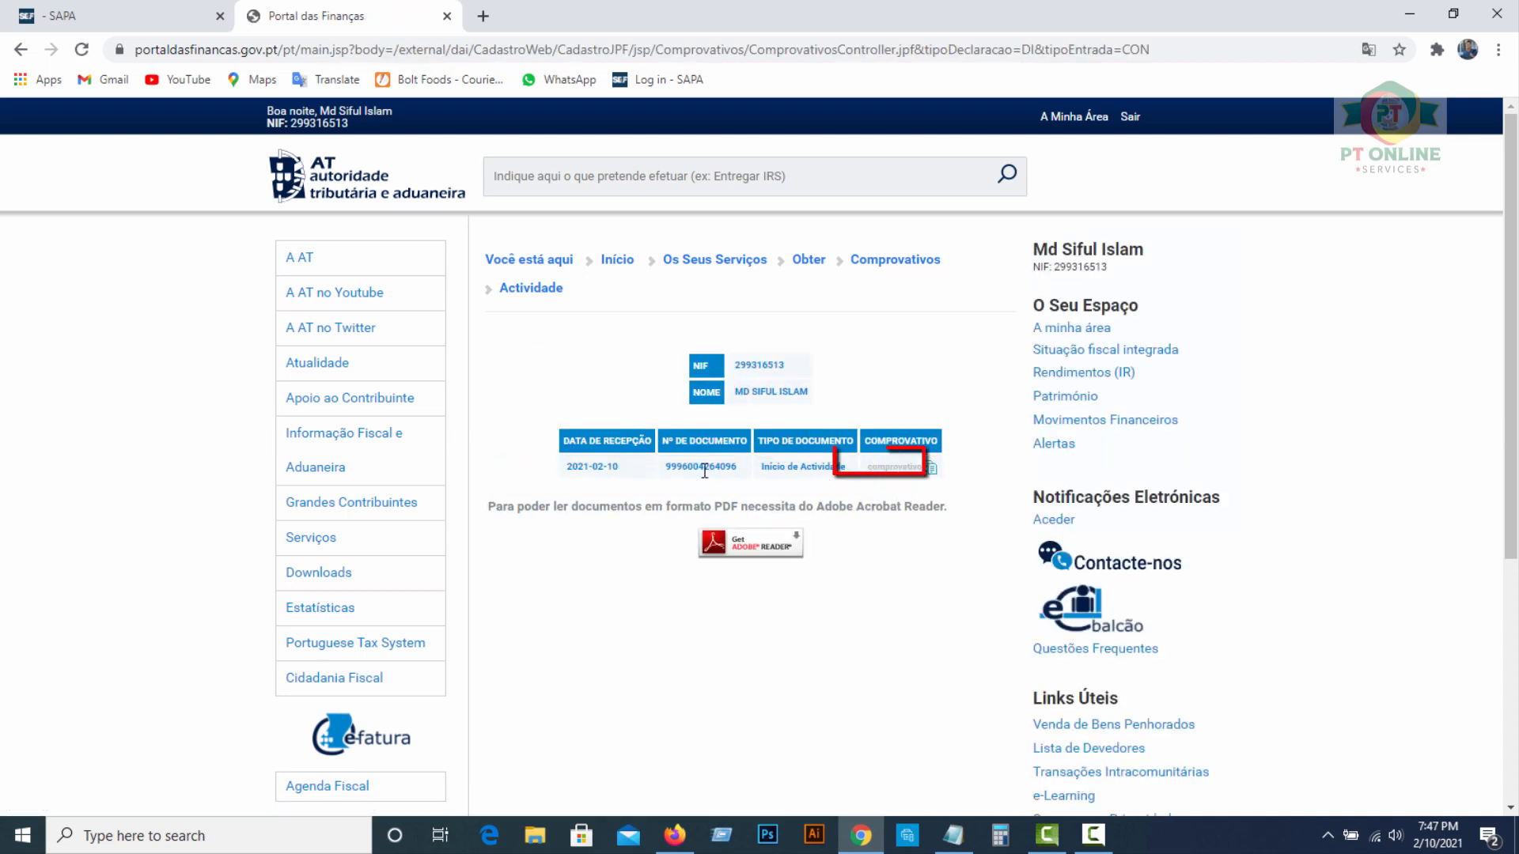
Open the Início de Actividade comprovativo as a 4-page PDF, dismiss the Acrobat banner, and reposition the window
left_click(928, 470)
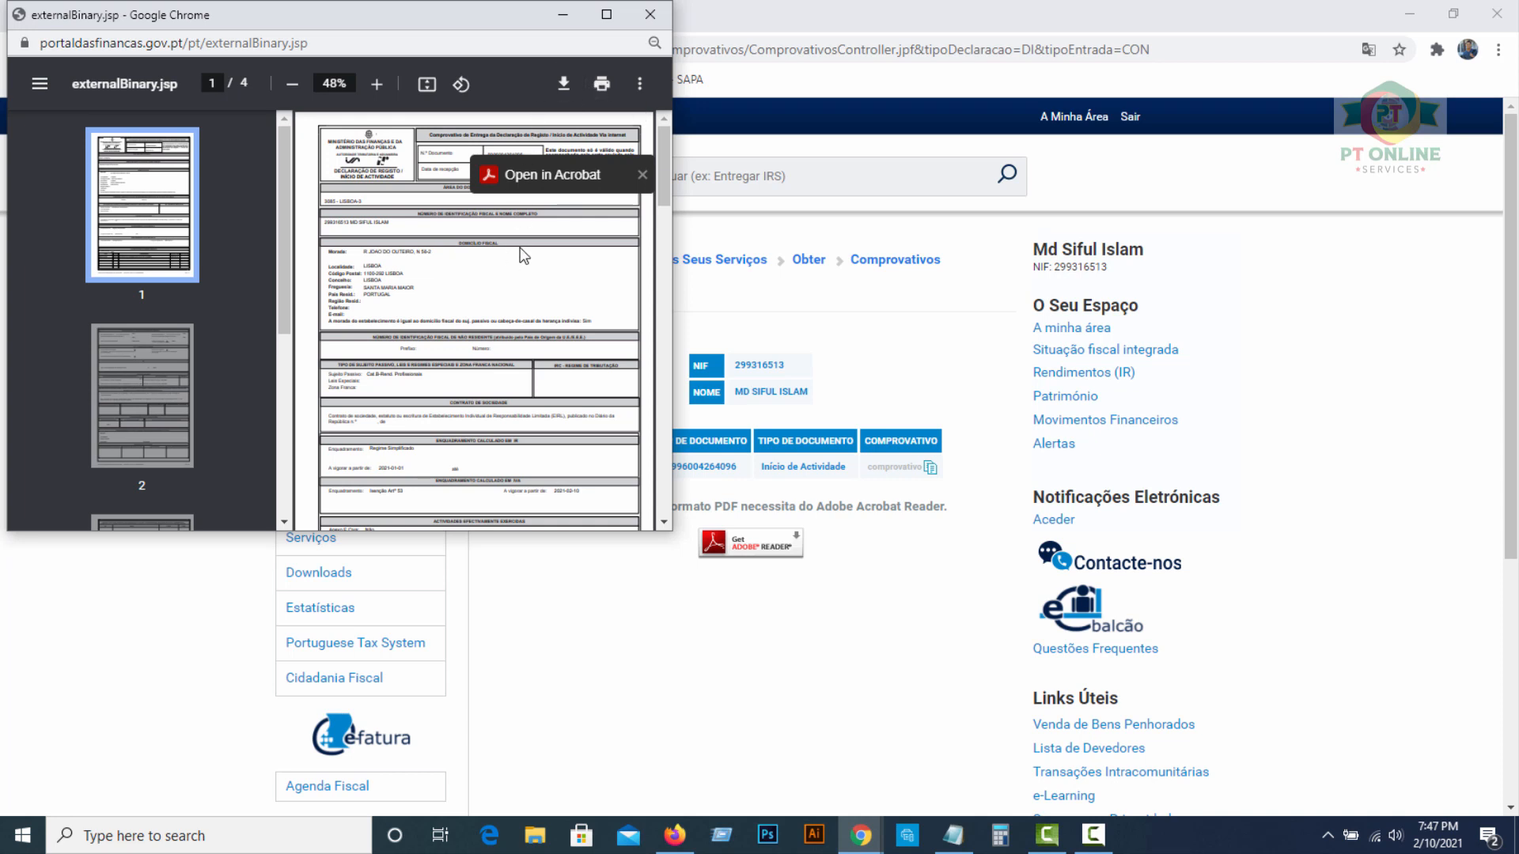
left_click(641, 176)
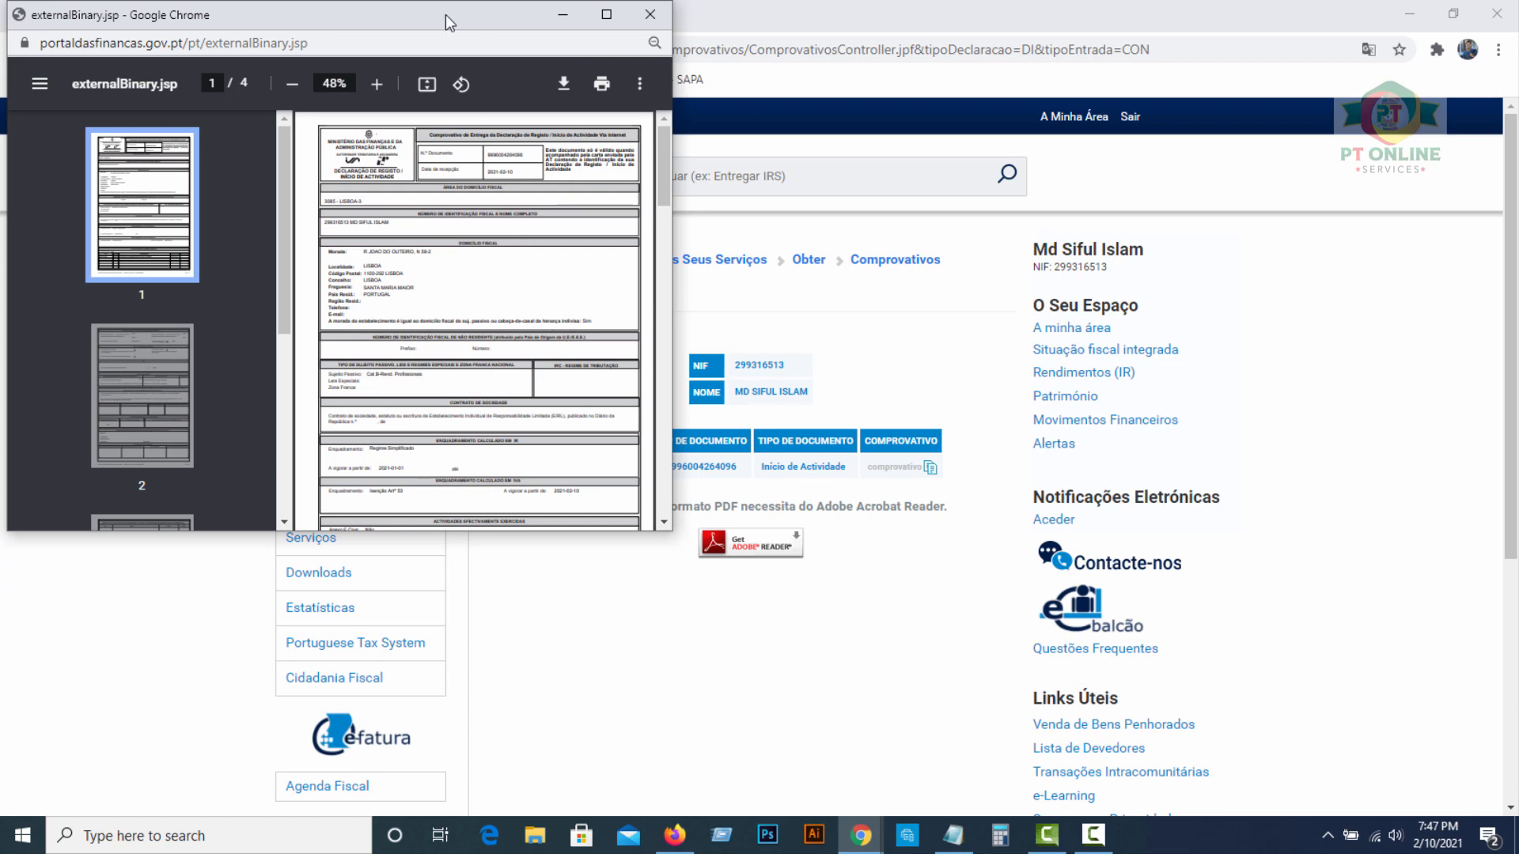
left_click_drag(444, 14, 668, 88)
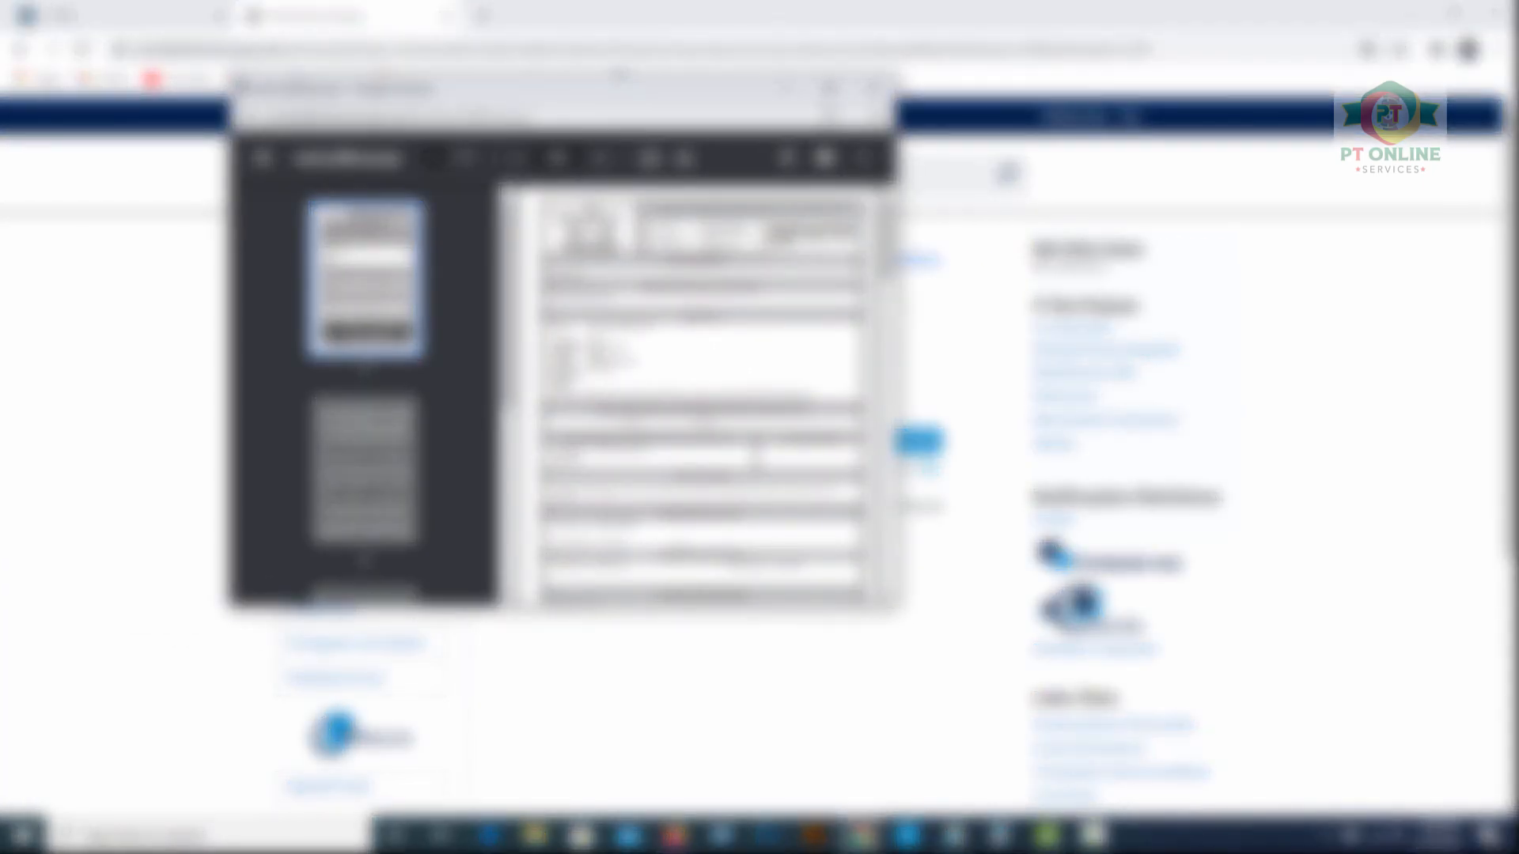